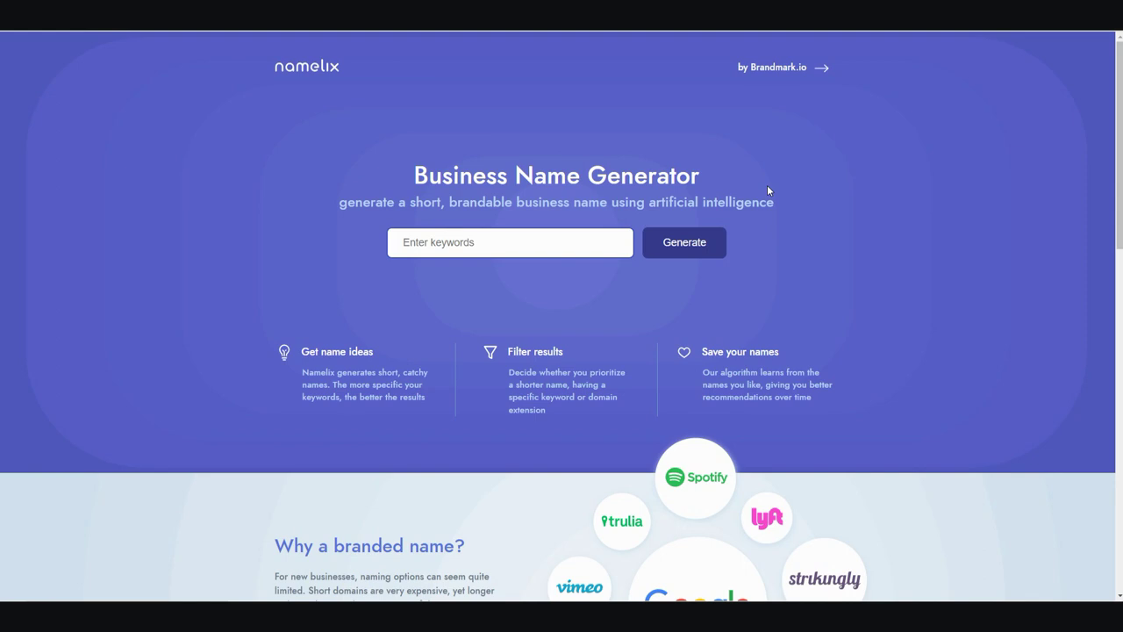
# Generate business names from the keywords "ai tools" using the short name length of 3-6 letters.
pyautogui.click(439, 248)
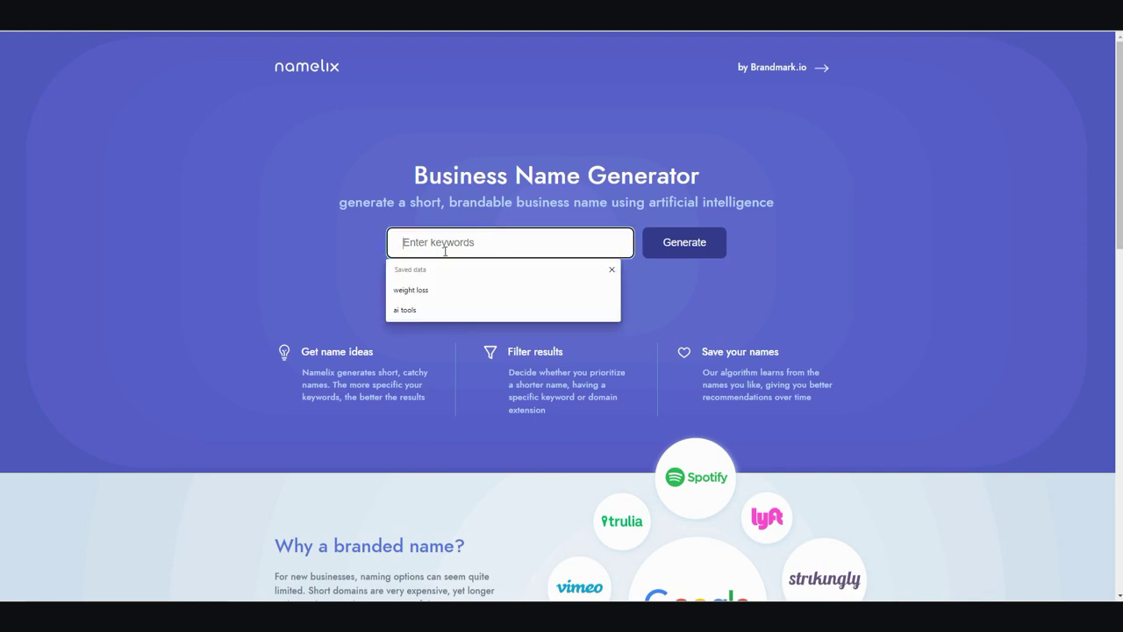
pyautogui.write('a')
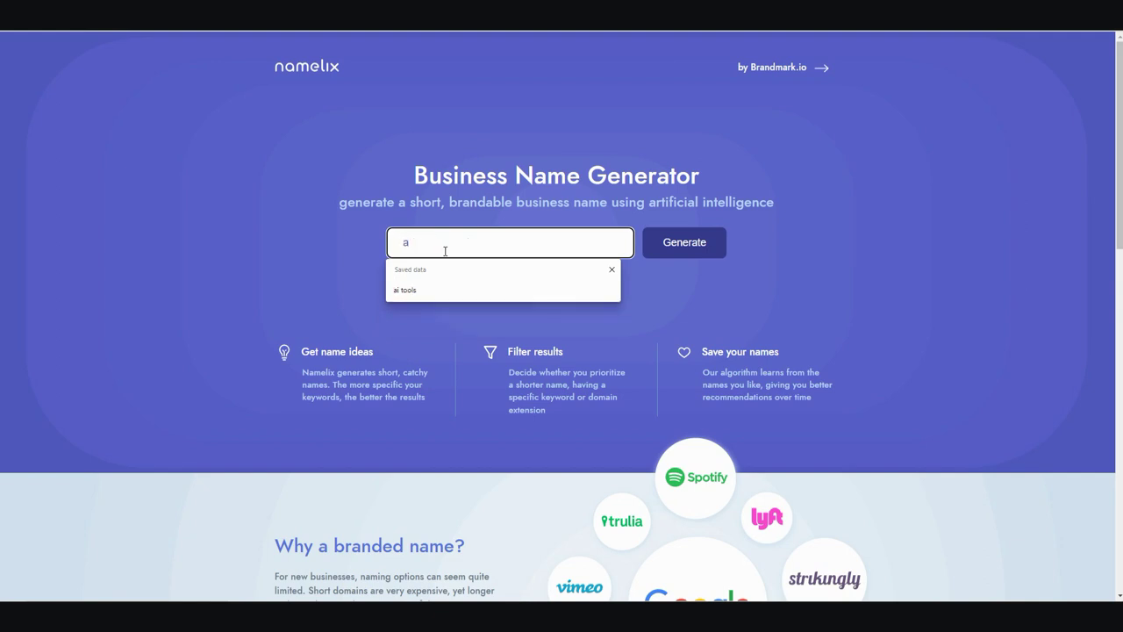
pyautogui.write('i tools')
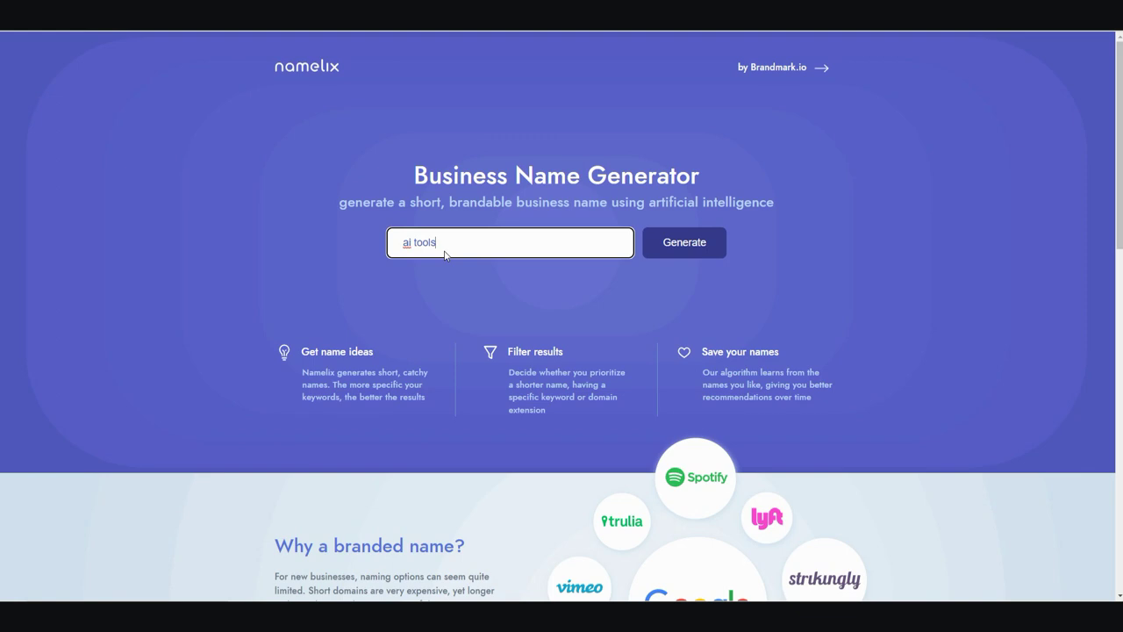
pyautogui.press('Return')
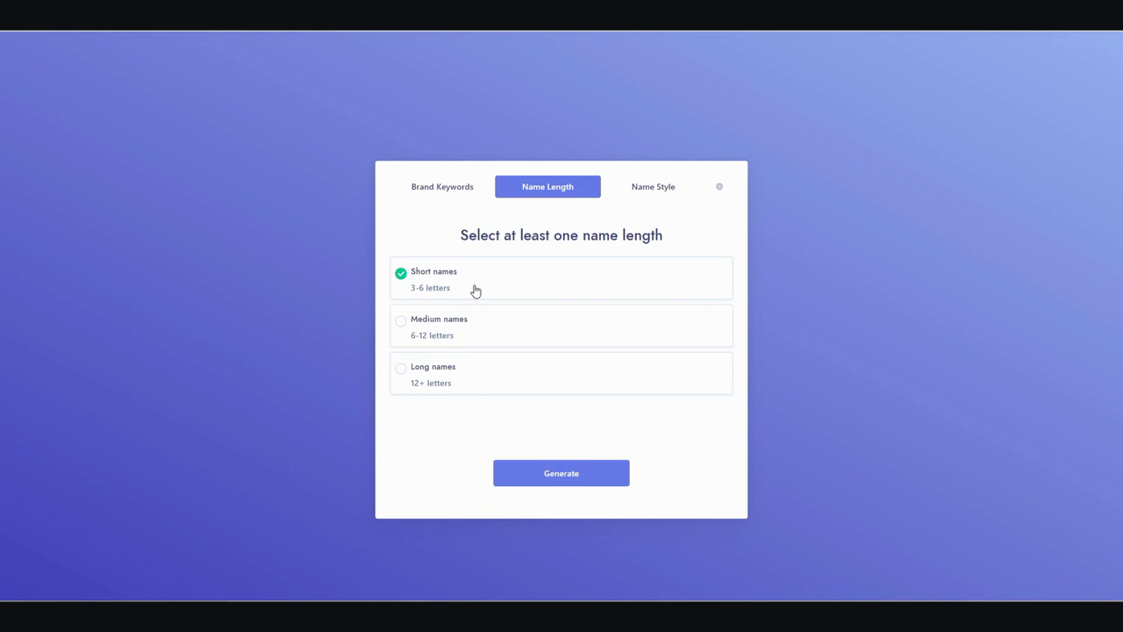
pyautogui.click(637, 193)
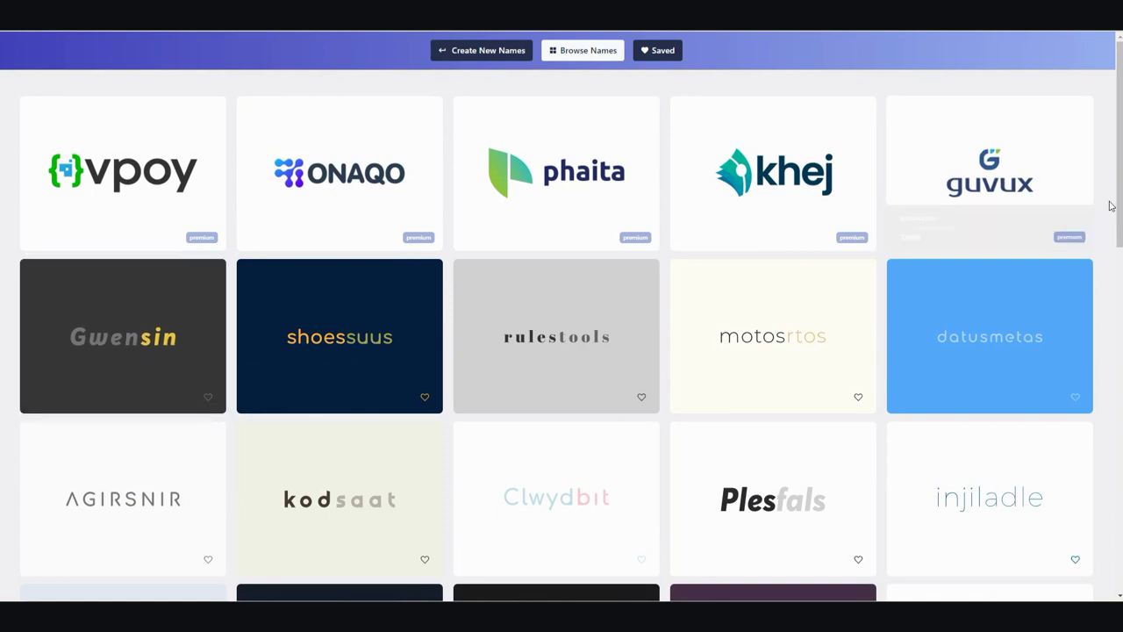
# Examine the generated business name ideas and the brand names services offered on Fiverr.
pyautogui.moveTo(1119, 209); pyautogui.dragTo(1088, 370)
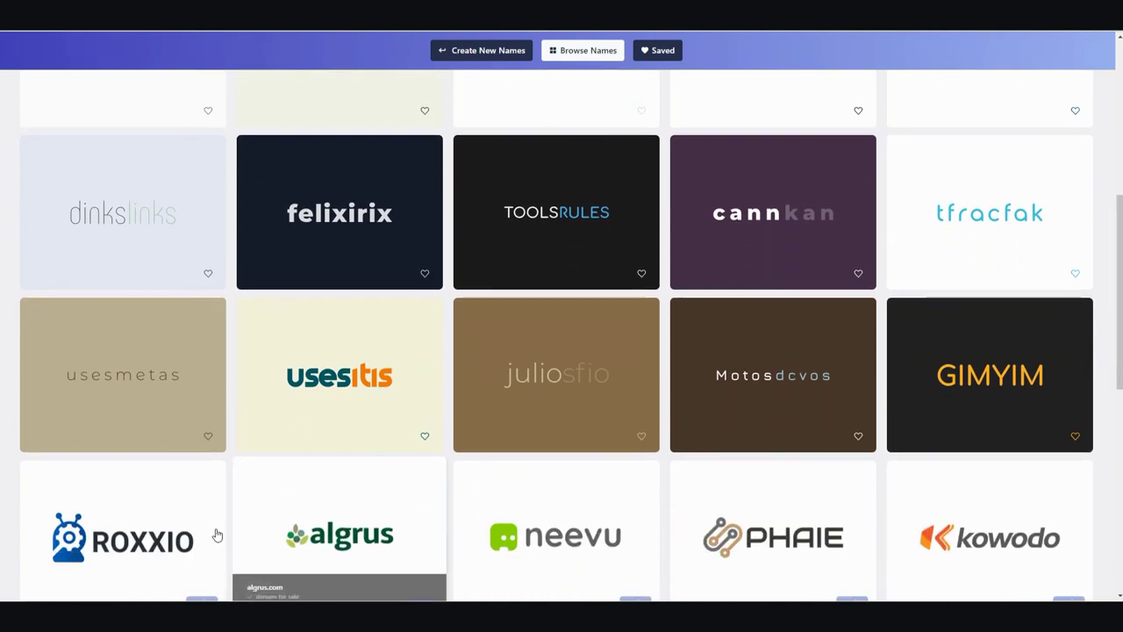
pyautogui.moveTo(190, 555)
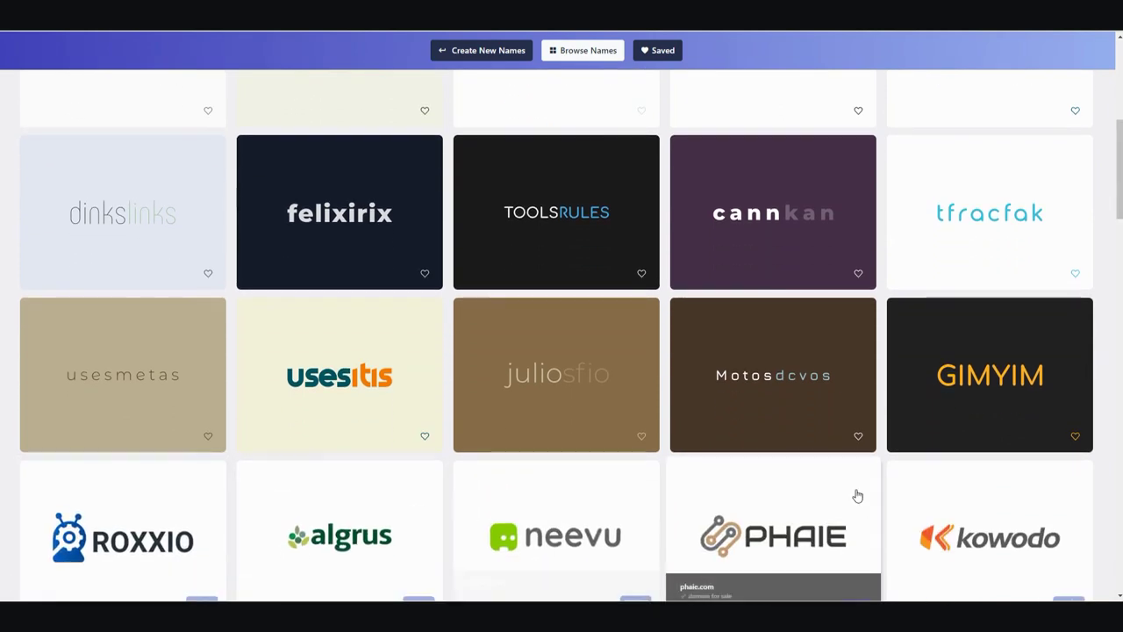
pyautogui.moveTo(1116, 218); pyautogui.dragTo(1119, 537)
pyautogui.scroll(-3, 1110, 491)
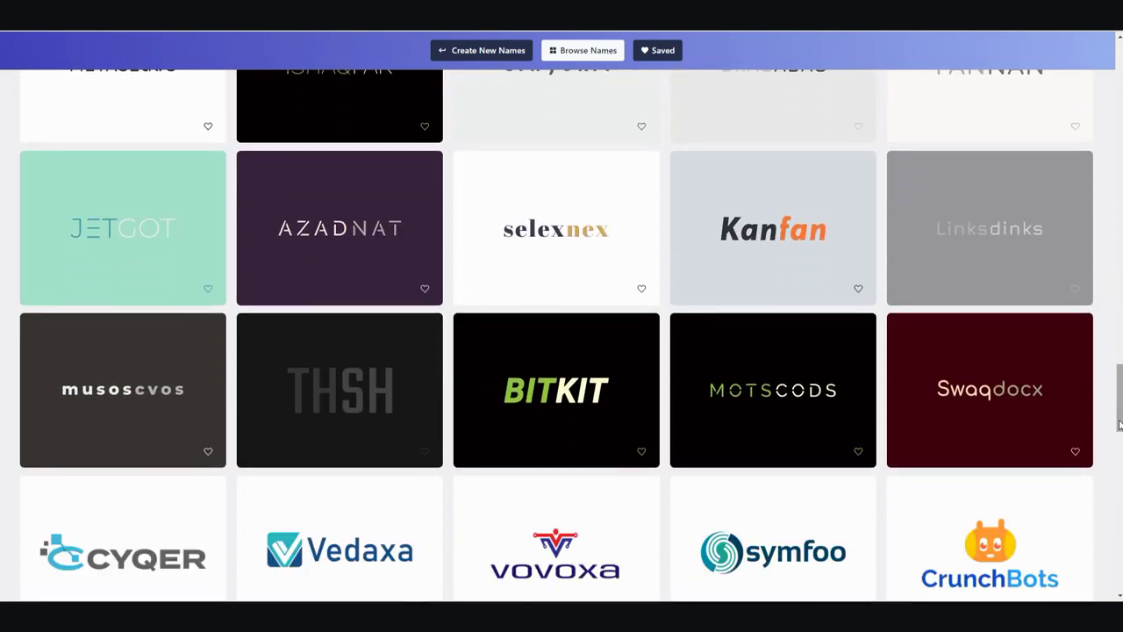
pyautogui.scroll(-2, 1053, 439)
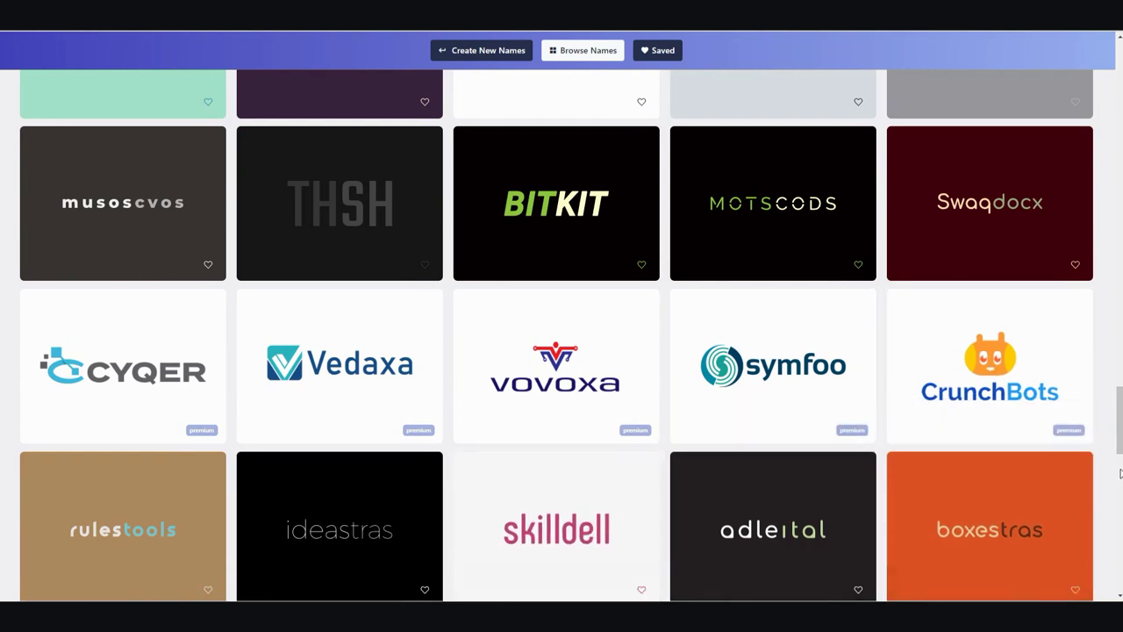
pyautogui.moveTo(1120, 446); pyautogui.dragTo(1116, 505)
pyautogui.scroll(20, 1115, 505)
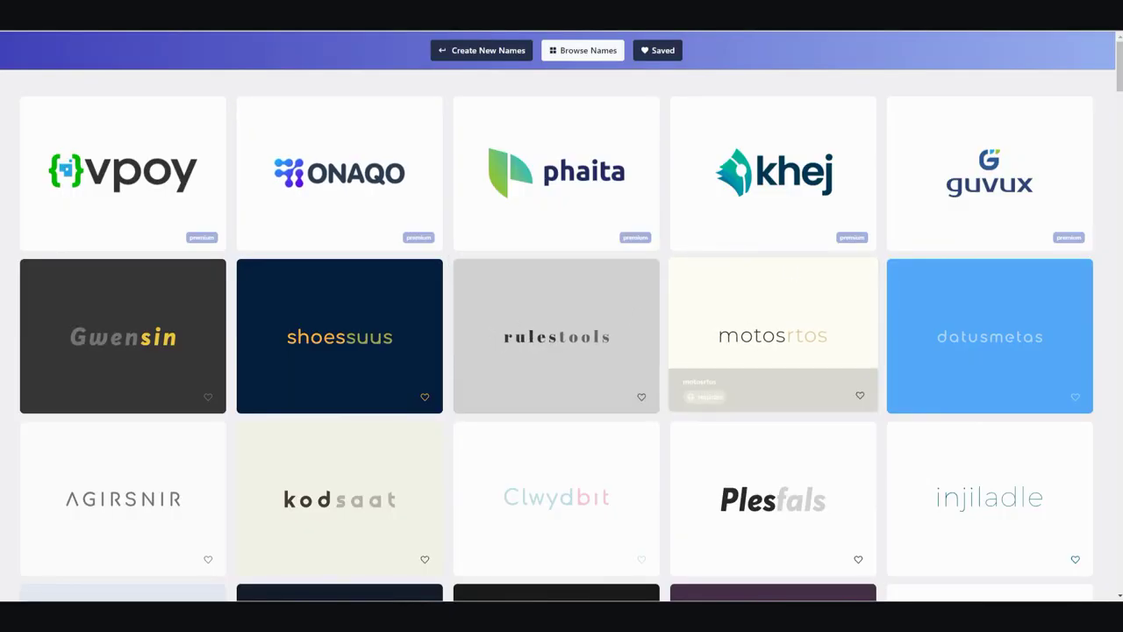
pyautogui.scroll(-5, 887, 328)
pyautogui.scroll(5, 883, 333)
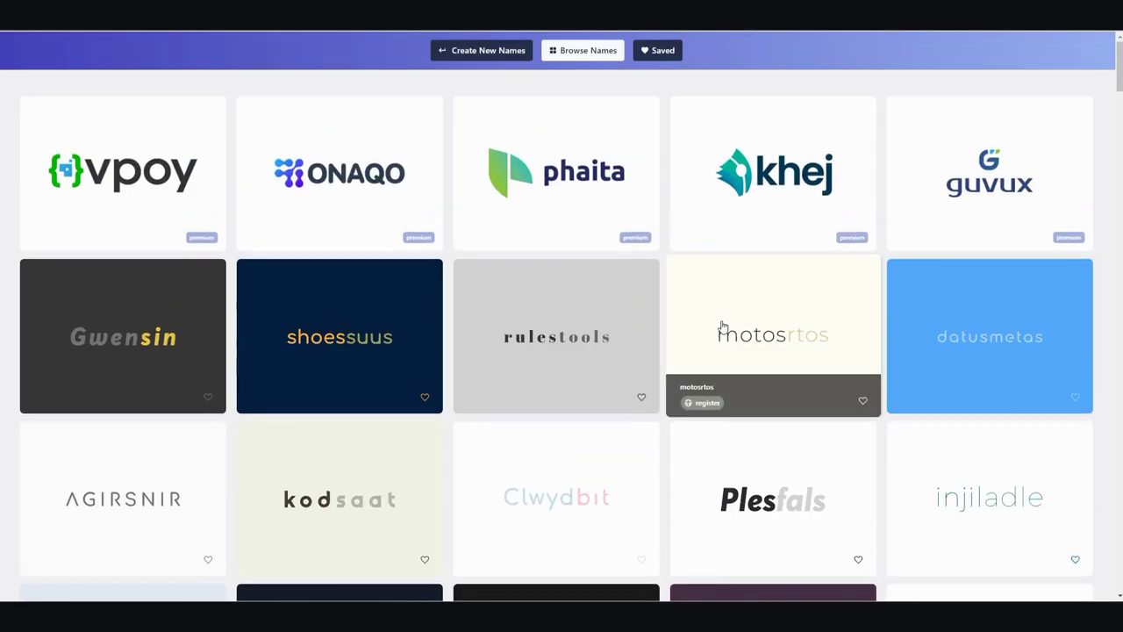
pyautogui.scroll(-15, 944, 388)
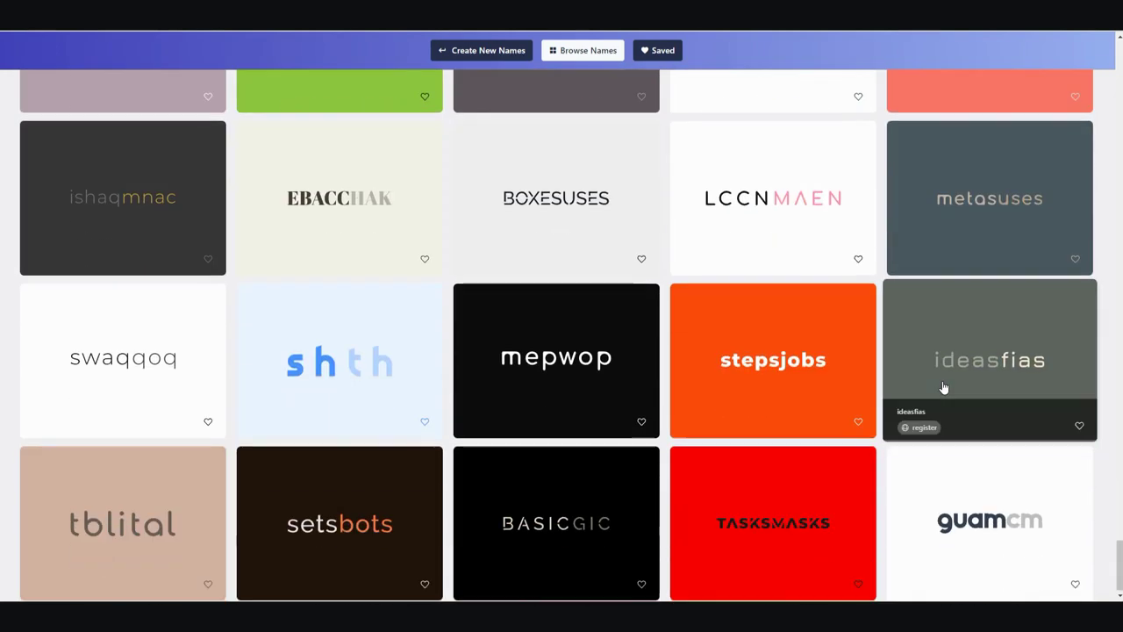
pyautogui.scroll(15, 459, 453)
pyautogui.scroll(-10, 790, 432)
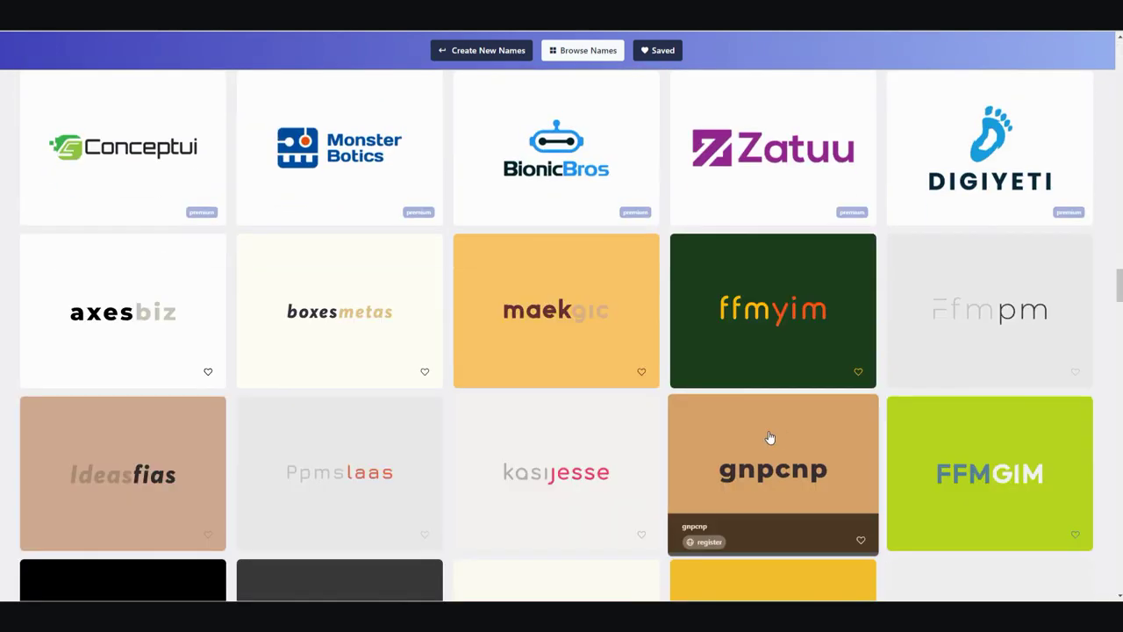
pyautogui.scroll(10, 772, 435)
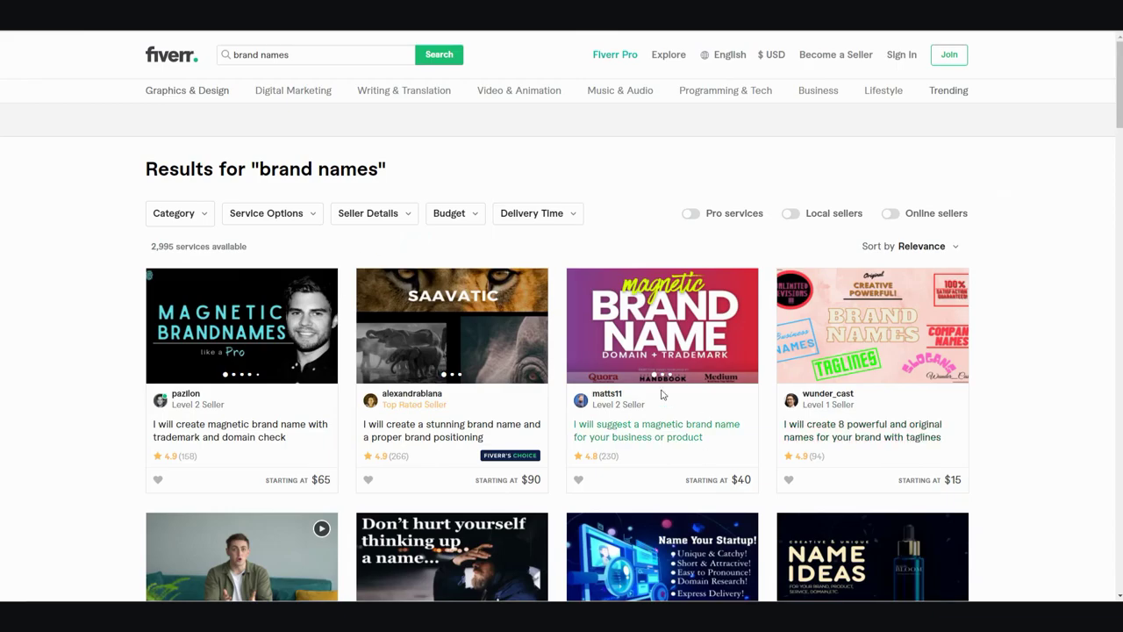
pyautogui.moveTo(800, 401)
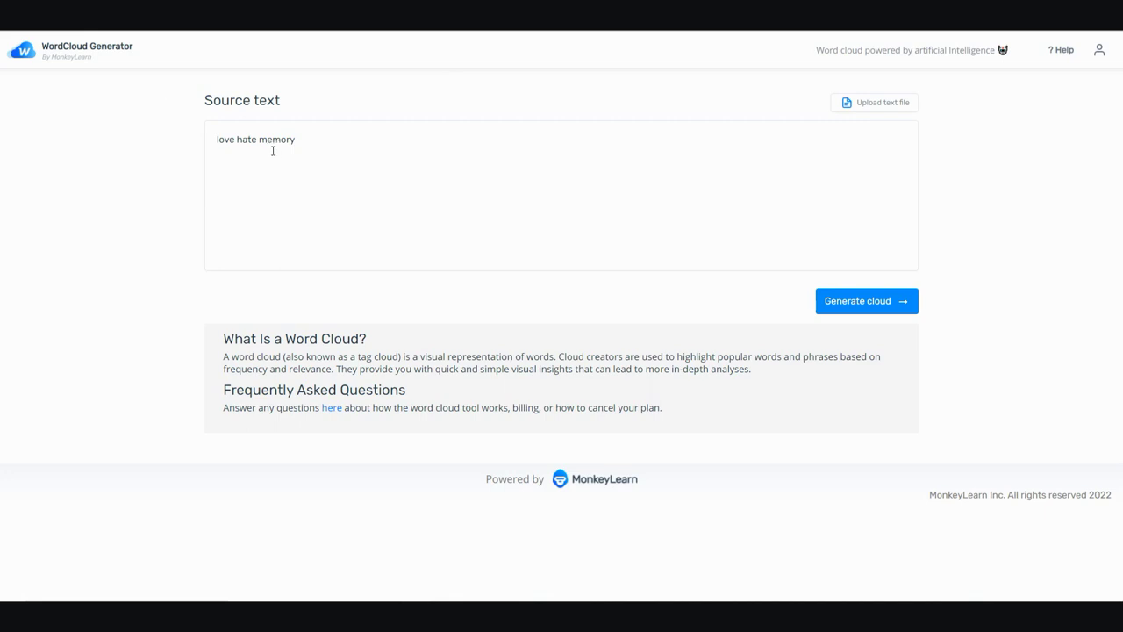
# Clear the source text in WordCloud Generator and copy the words related to the noun love from the Merriam-Webster thesaurus.
pyautogui.moveTo(311, 142); pyautogui.dragTo(207, 141)
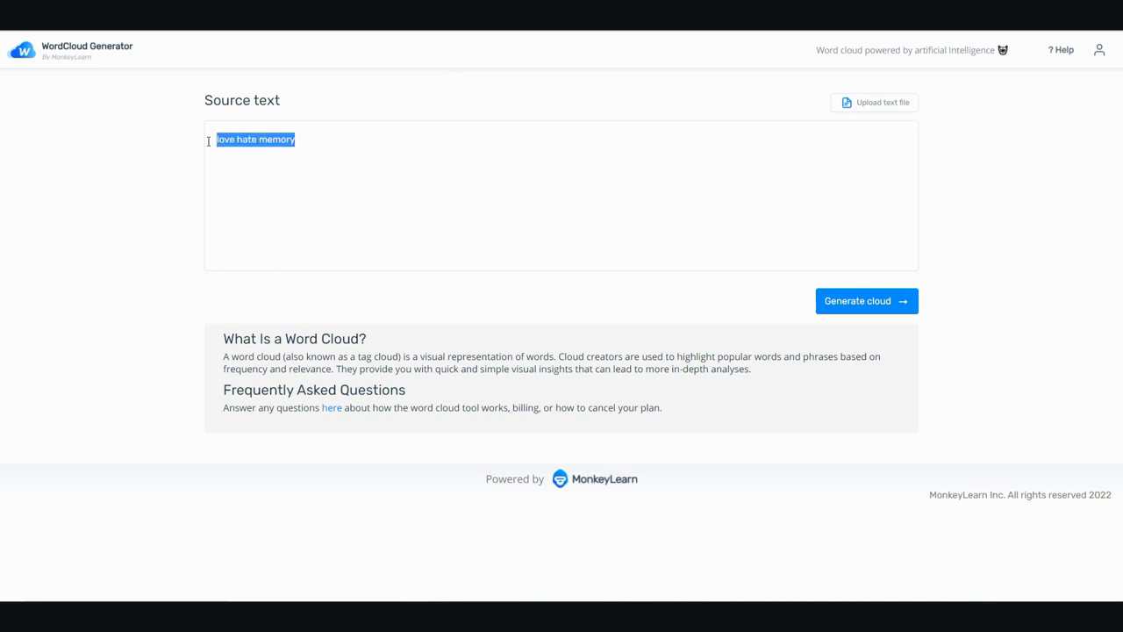
pyautogui.press('BackSpace')
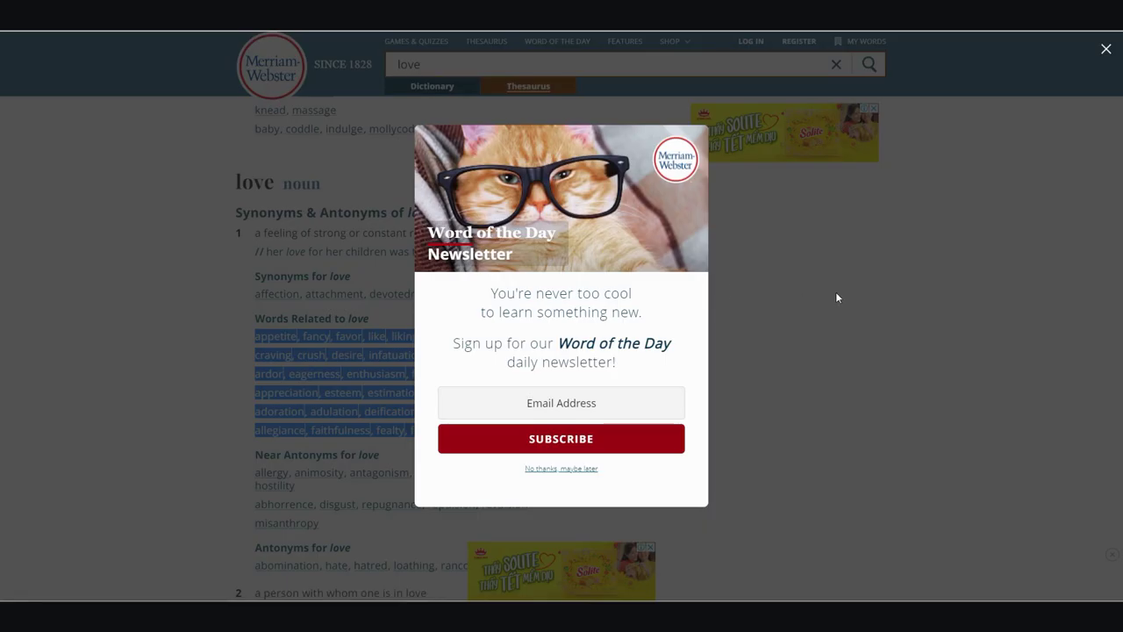
pyautogui.click(1105, 49)
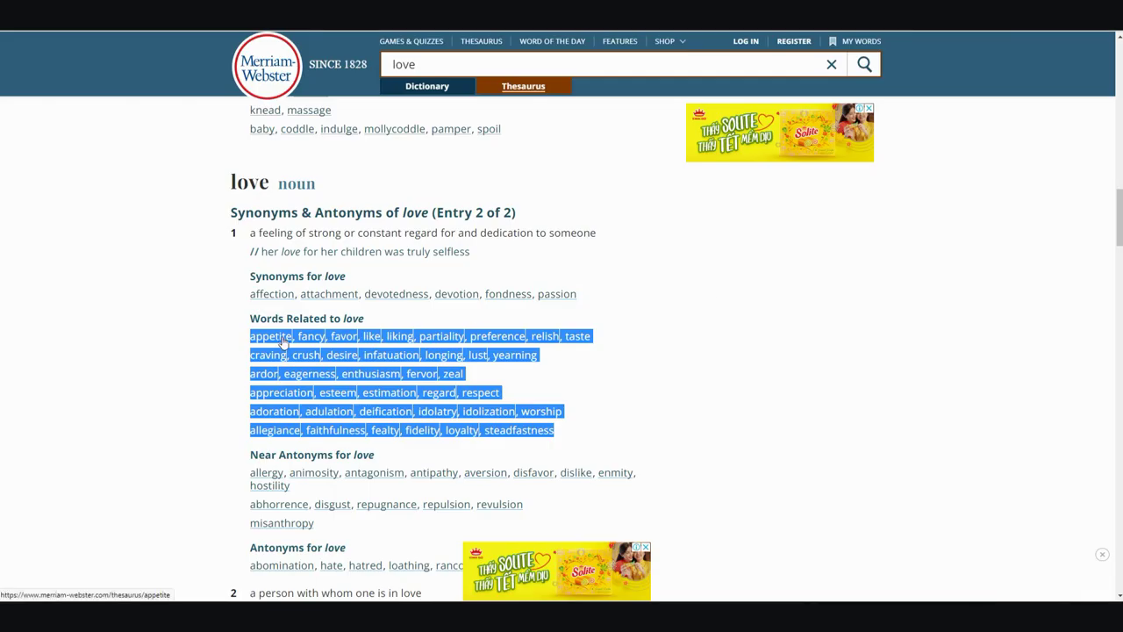
pyautogui.rightClick(338, 341)
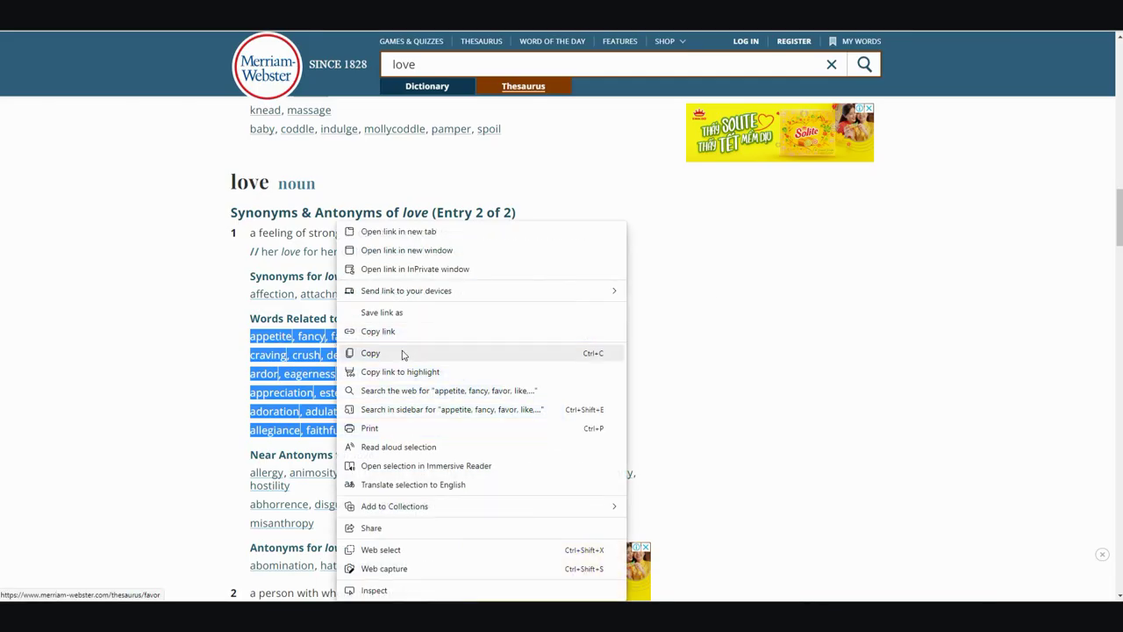
pyautogui.click(403, 352)
# Paste the copied words into WordCloud Generator as source text and generate the word cloud.
pyautogui.click(412, 40)
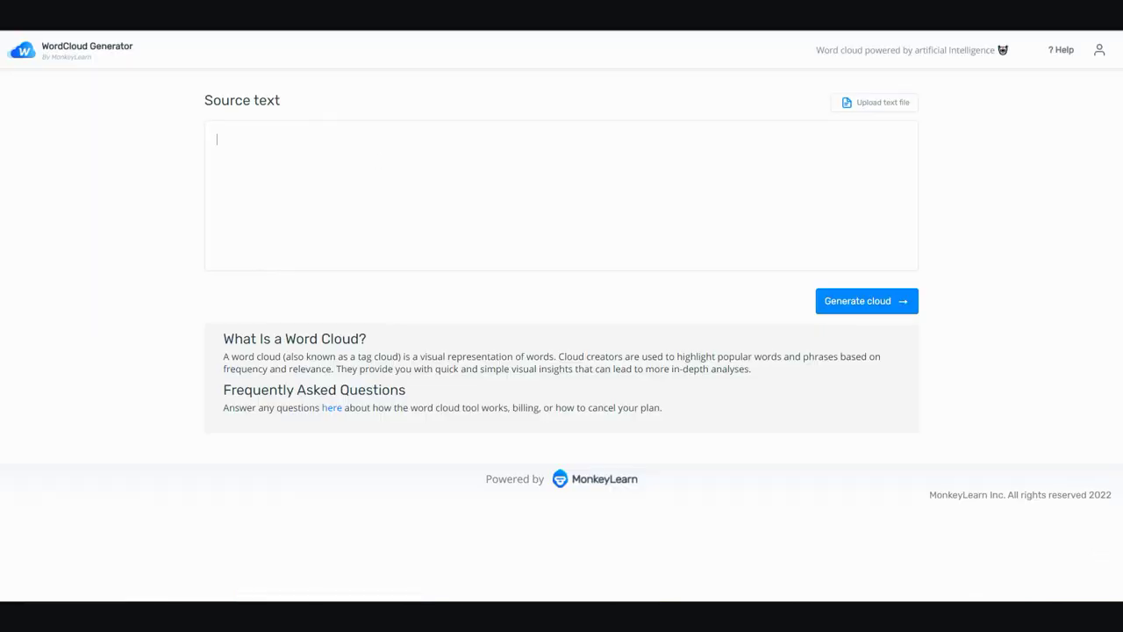
pyautogui.click(264, 164)
pyautogui.write('appetite, fancy, favor, like, liking, partiality, preference, relish, taste craving, crush, desire, infatuation, longing, lust, yearning ardor, eagerness, enthusiasm, fervor, zeal appreciation, esteem, estimation, regard, respect adoration, adulation, deification, idolatry, idolization, worship allegiance, faithfulness, fealty, fidelity, loyalty, steadfastness')
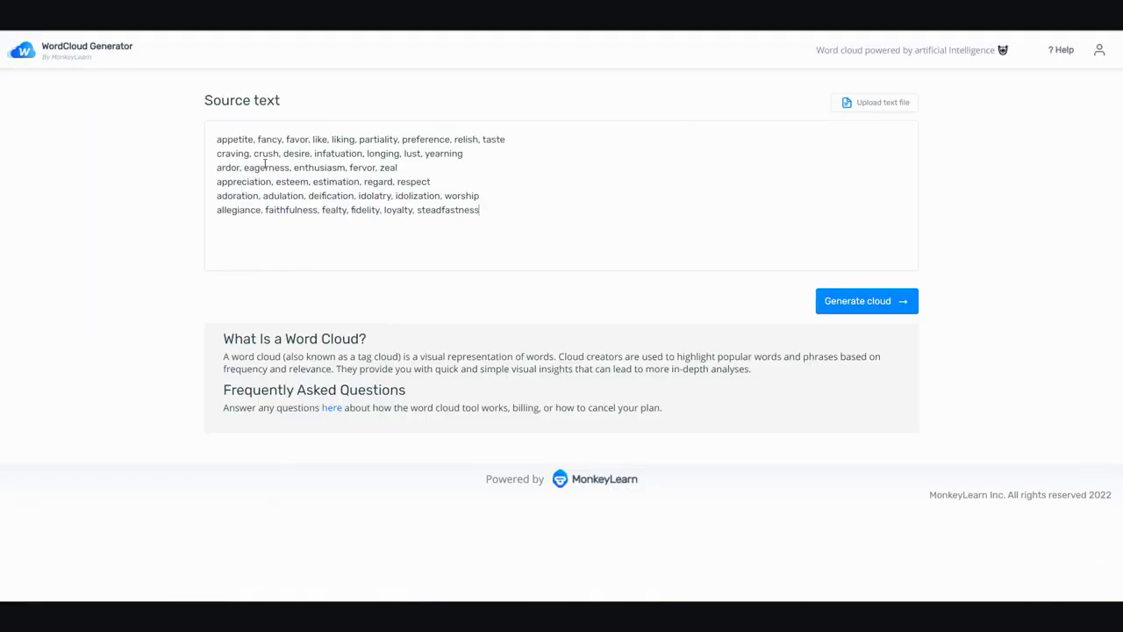
pyautogui.click(861, 304)
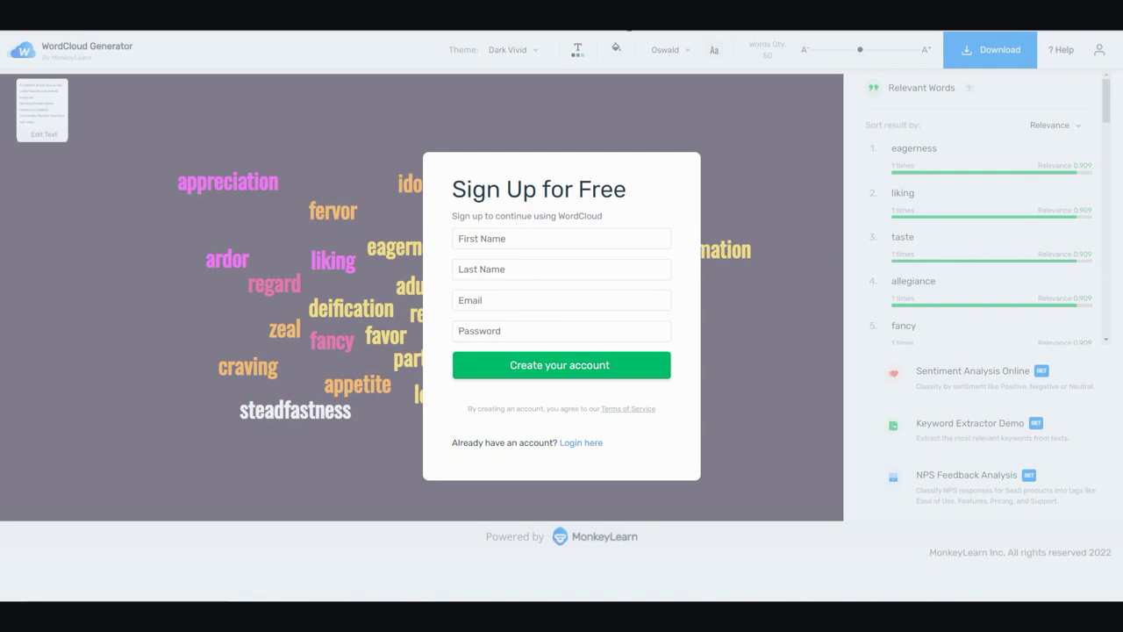
# Reload the word cloud to review its relevant words, and browse the word cloud services on Fiverr.
pyautogui.hotkey('ctrl', 'l')
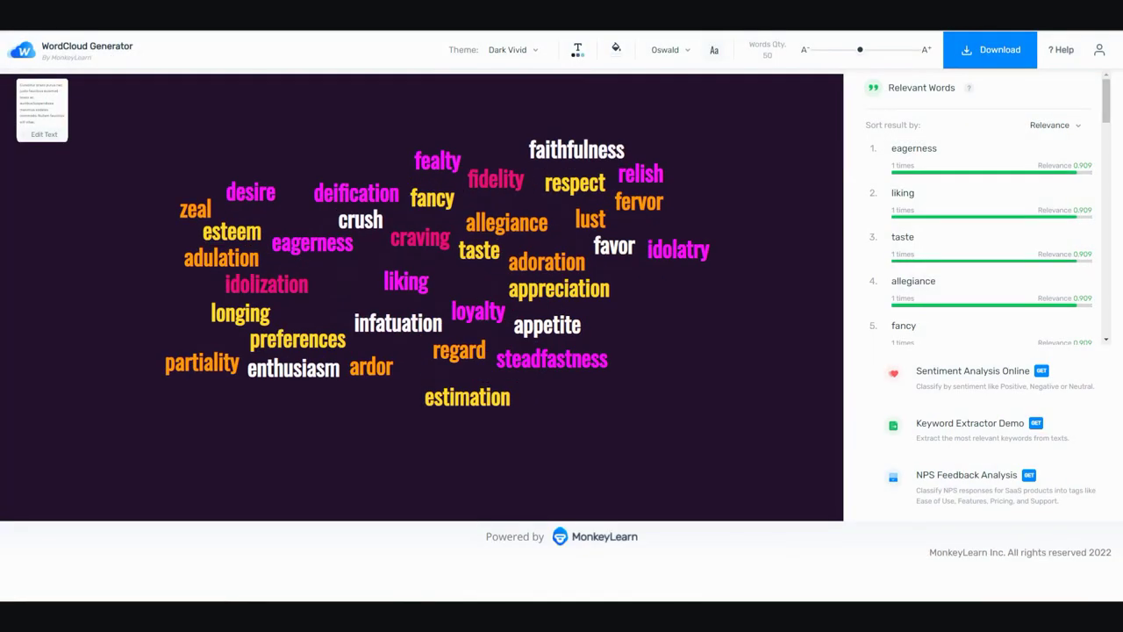
pyautogui.scroll(-6, 1053, 233)
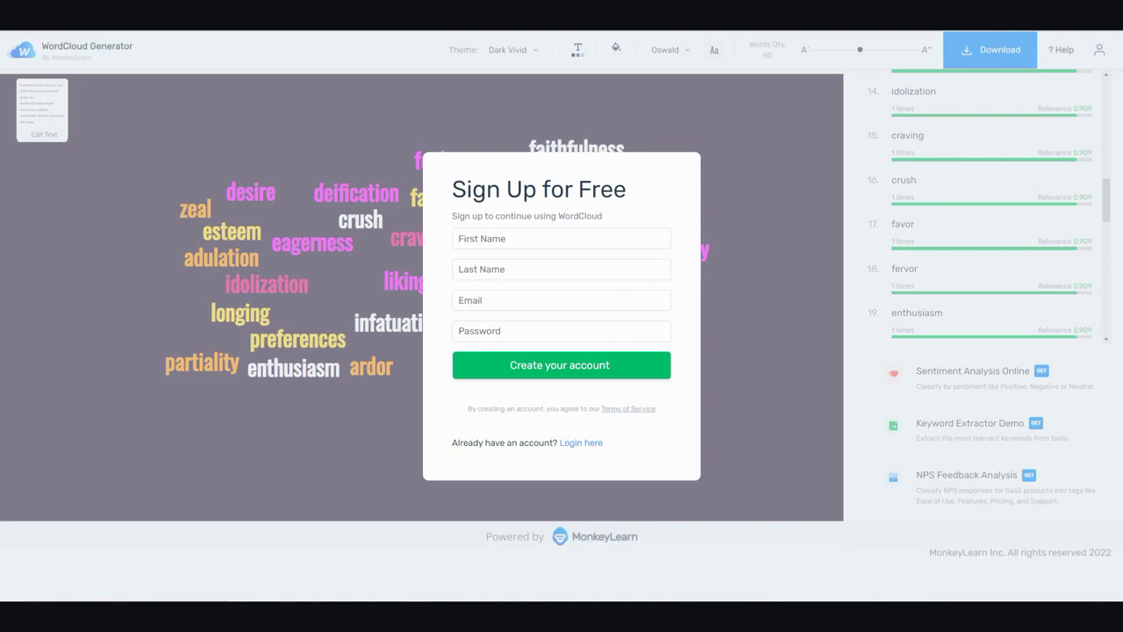
pyautogui.click(606, 18)
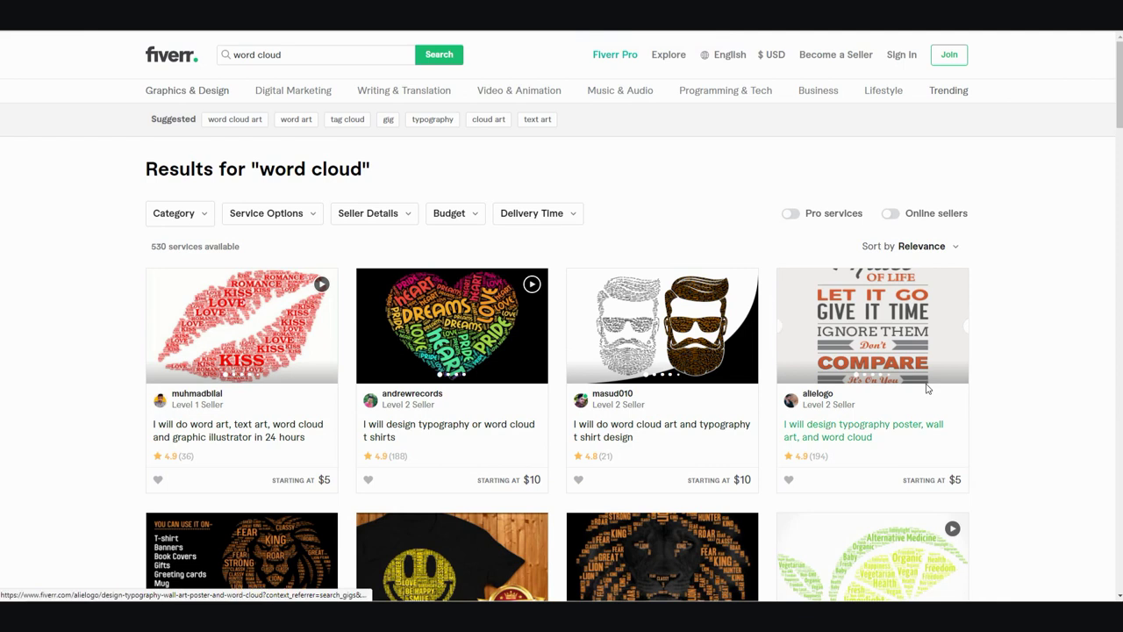
pyautogui.scroll(-2, 928, 389)
pyautogui.scroll(-4, 928, 389)
pyautogui.scroll(6, 927, 389)
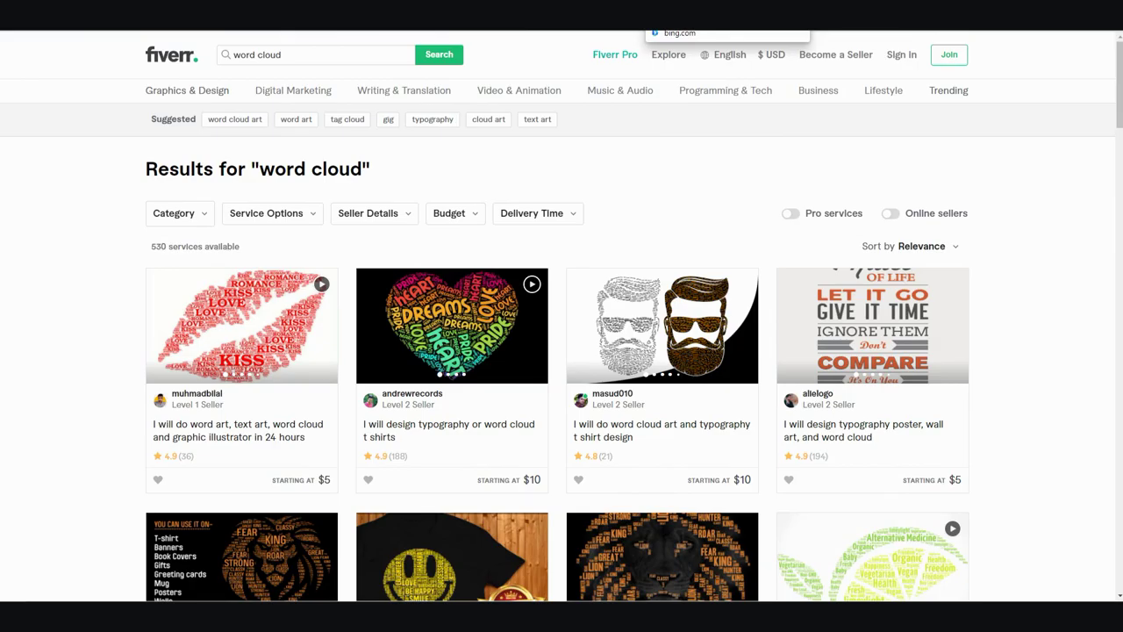
# Switch to HyperWrite and open its My Documents dashboard.
pyautogui.click(727, 15)
pyautogui.click(714, 18)
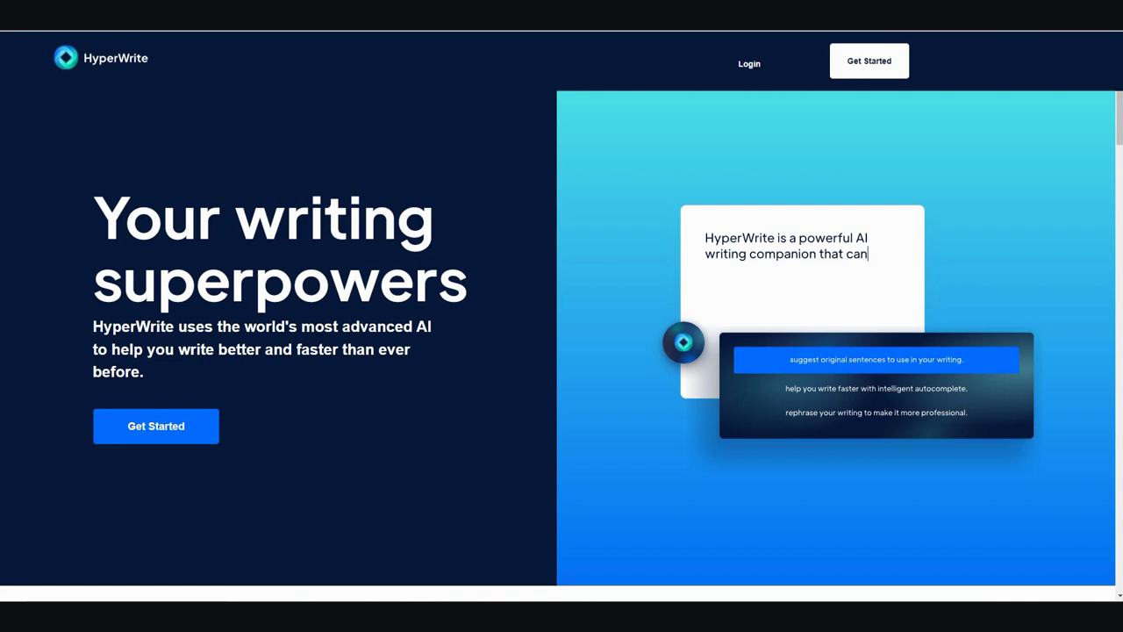
pyautogui.hotkey('ctrl', 'l')
pyautogui.press('Return')
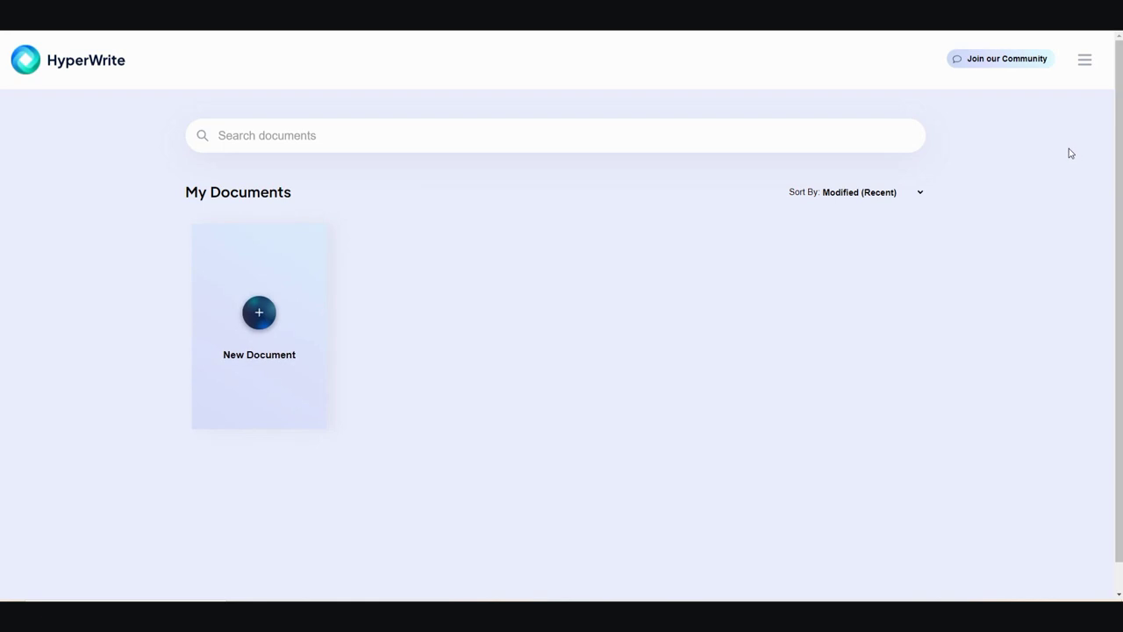
# Create a new blank document with Work as its purpose.
pyautogui.click(272, 317)
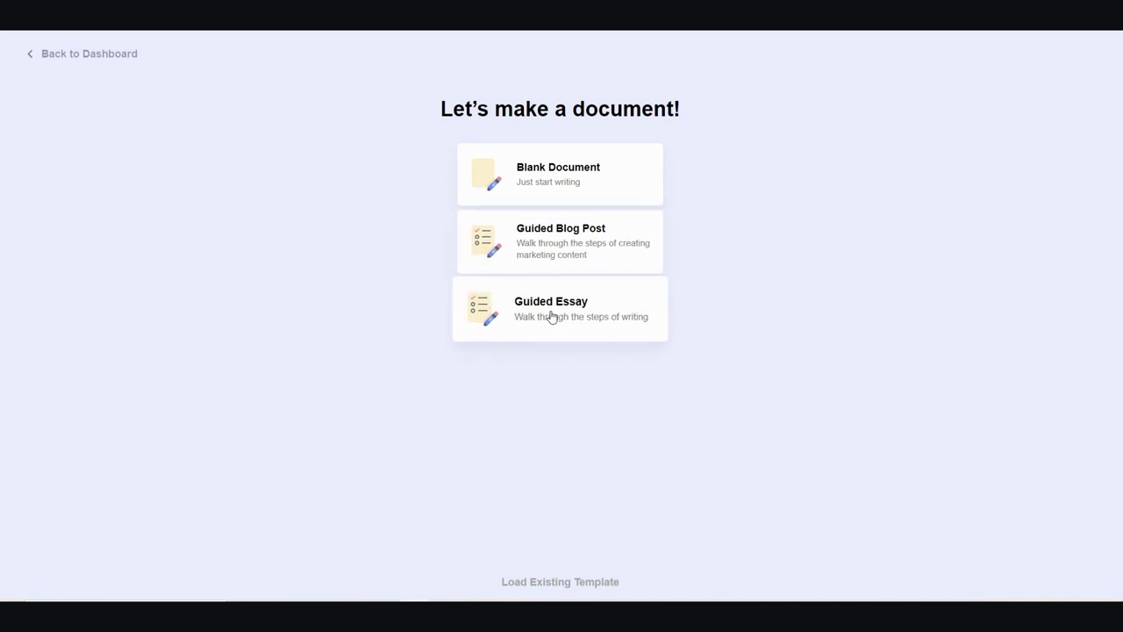
pyautogui.click(562, 184)
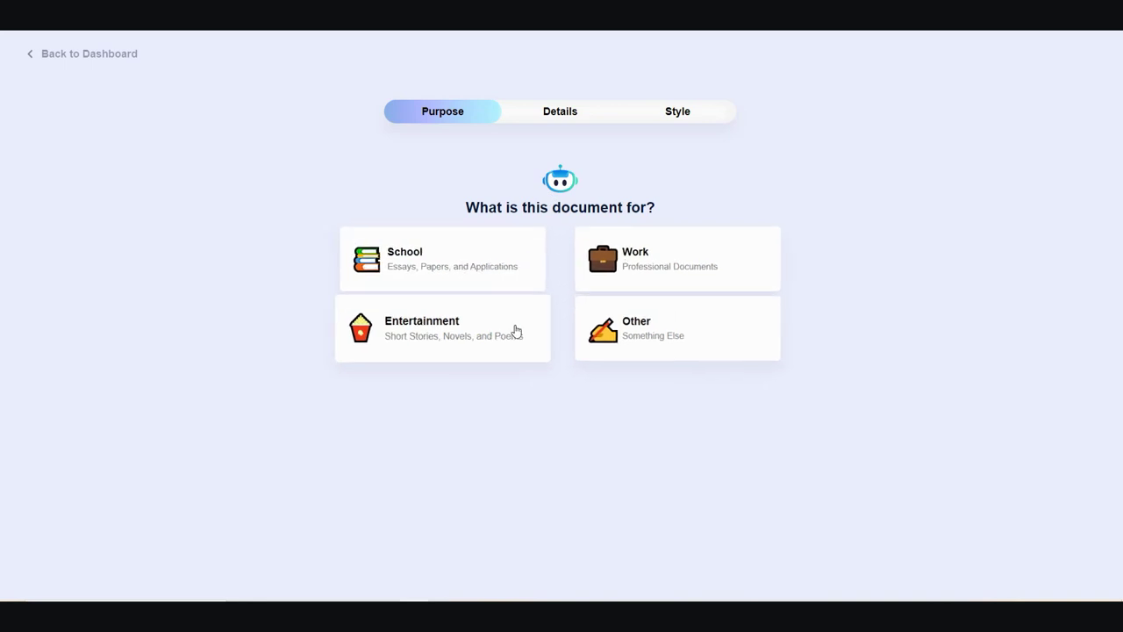
pyautogui.click(665, 272)
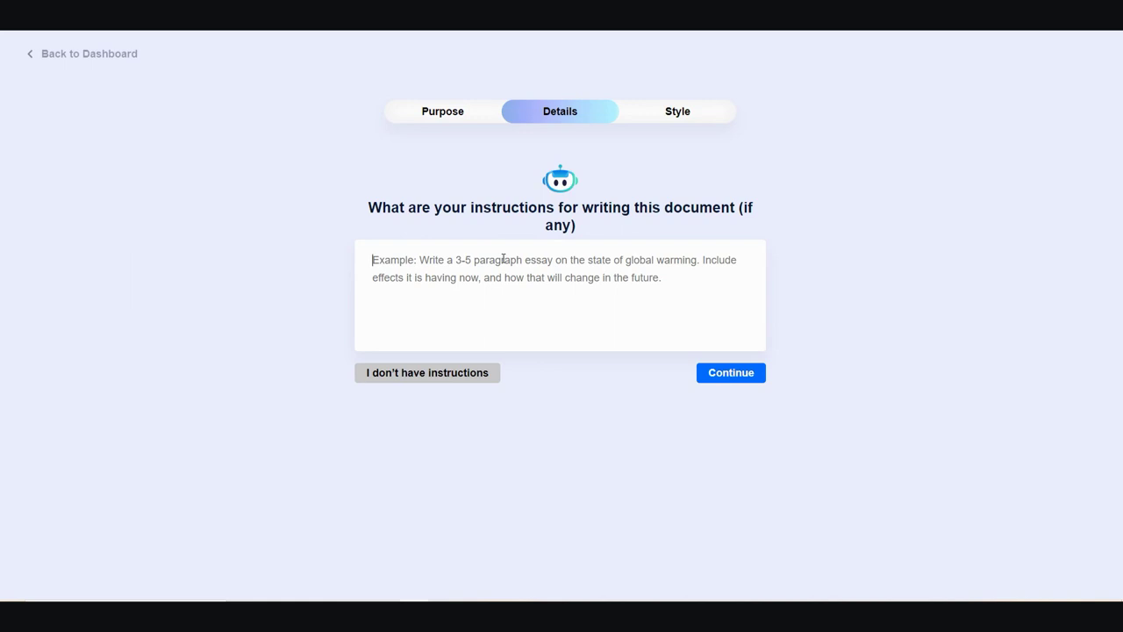
# Enter the writing instructions "Write a blog post about free ai tools" and continue to the style stage.
pyautogui.write('Write ')
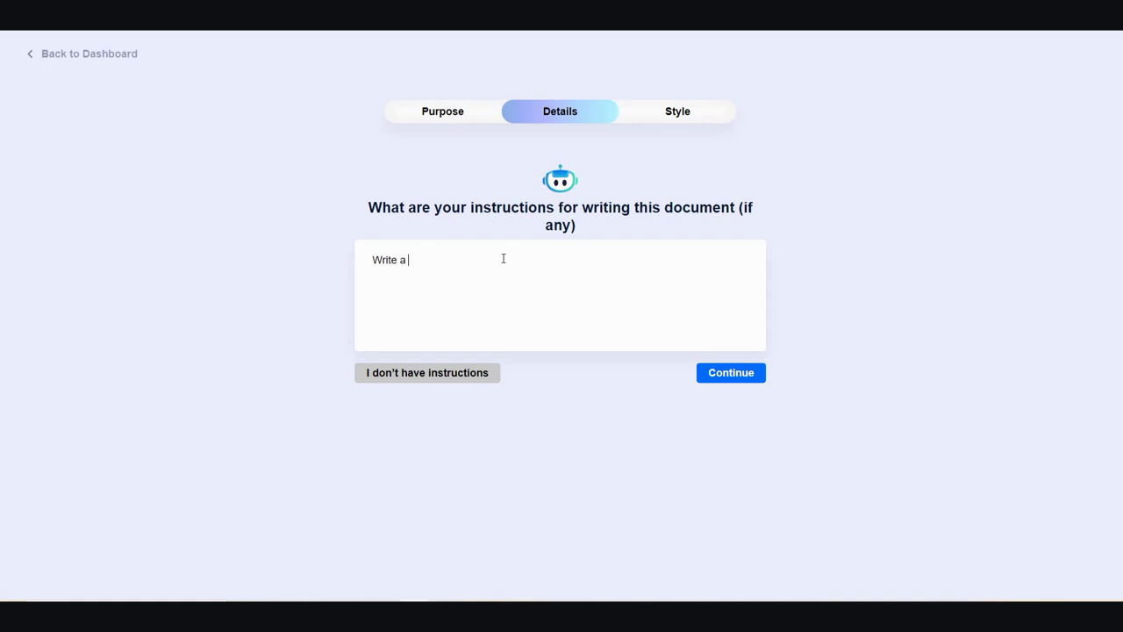
pyautogui.write('a blog post about')
pyautogui.write('free ai tools')
pyautogui.click(729, 378)
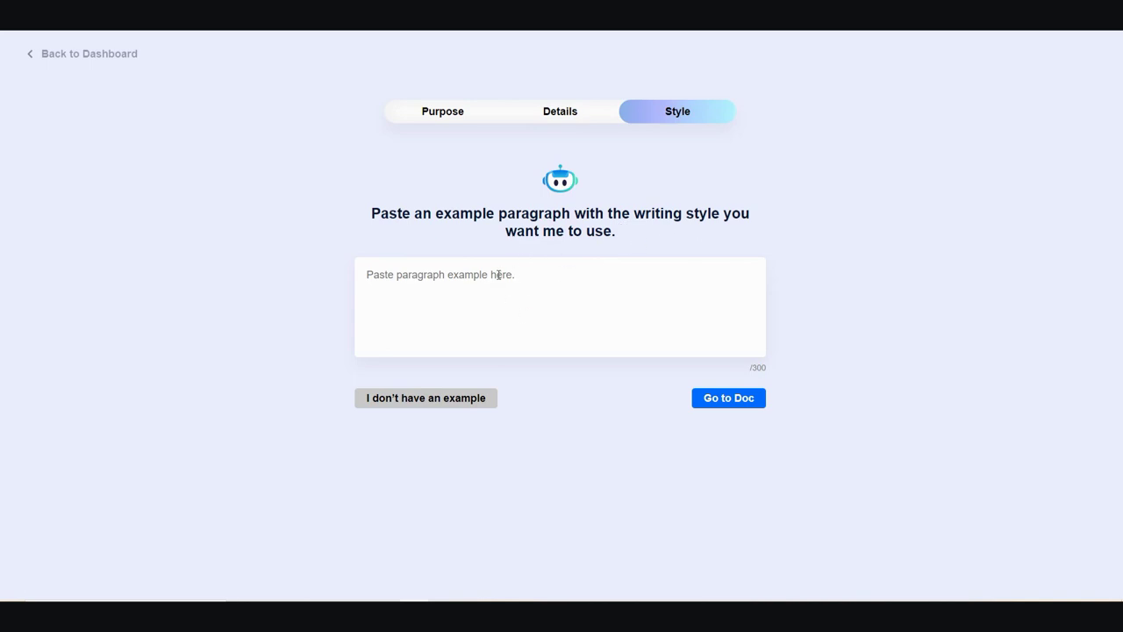
# Go to the document without giving a style example and request a sentence suggestion.
pyautogui.click(746, 406)
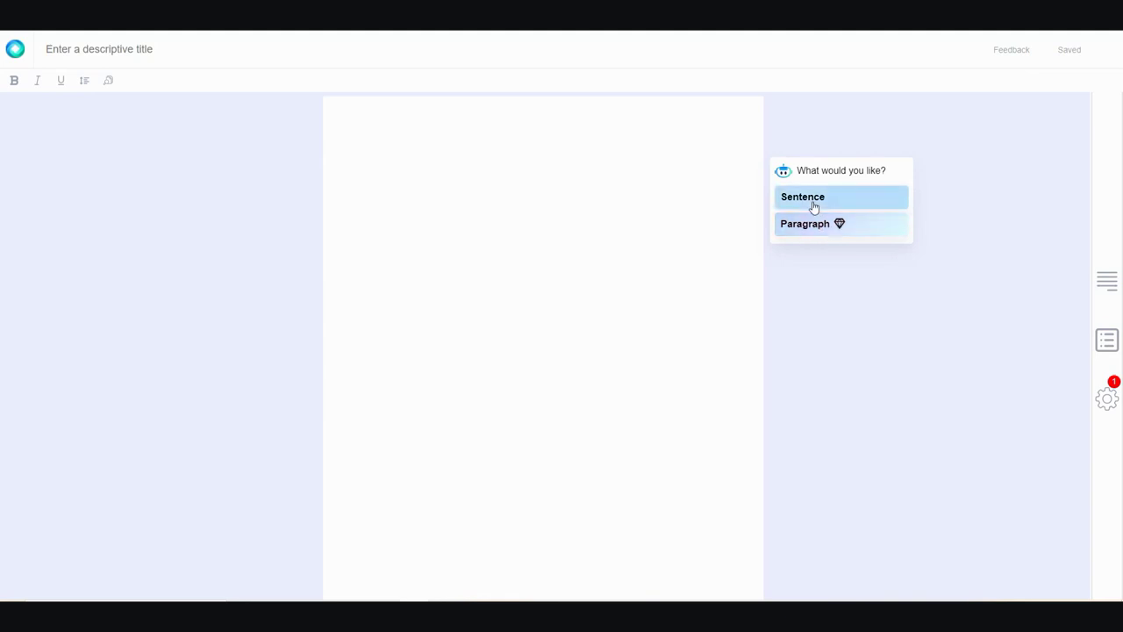
pyautogui.click(814, 207)
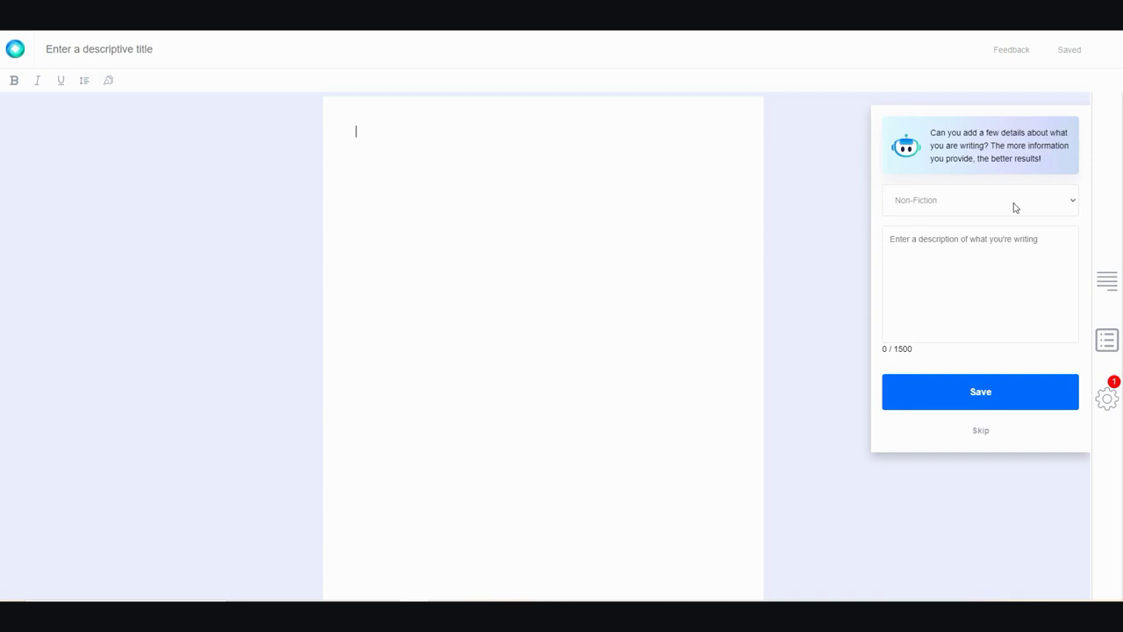
# Keep Non-Fiction as the writing type and save the description "benefits of using ai article writer".
pyautogui.click(1075, 203)
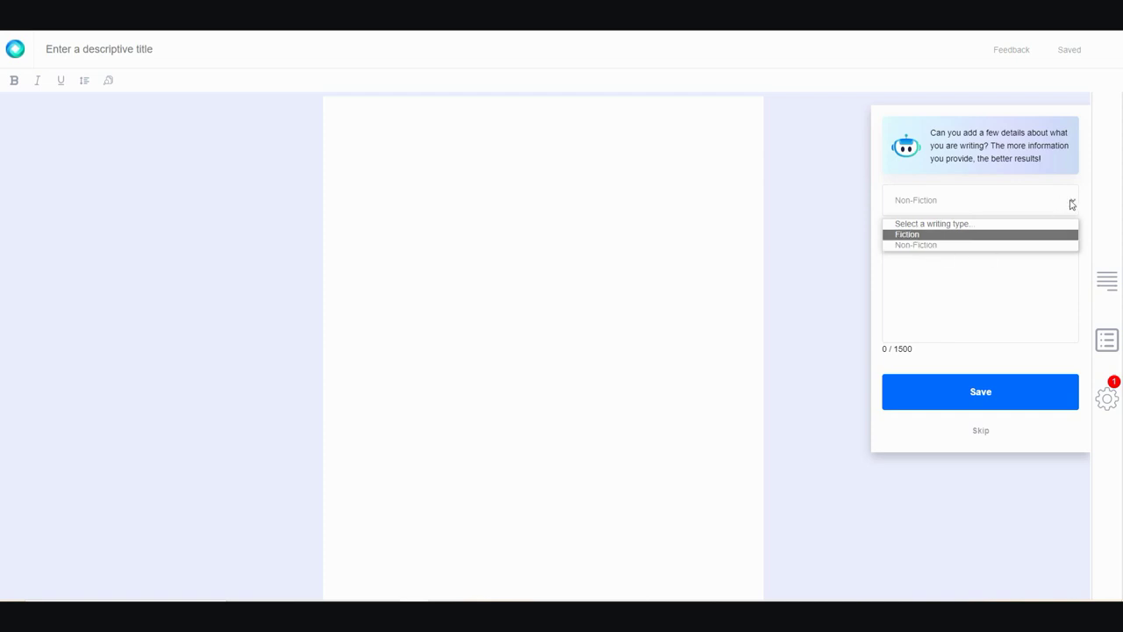
pyautogui.click(1071, 204)
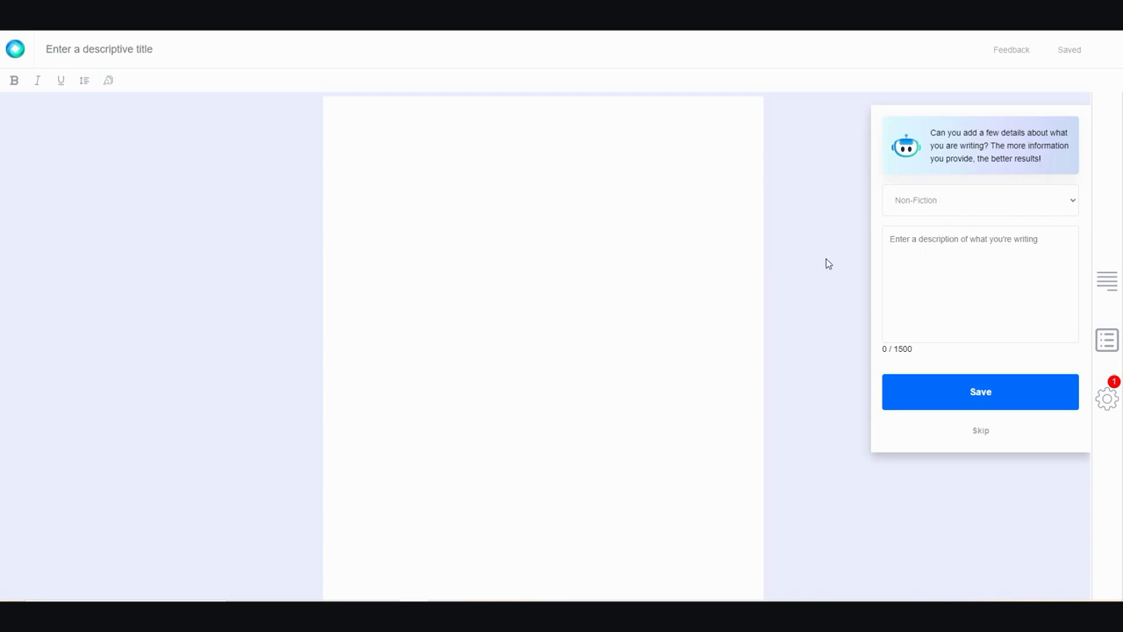
pyautogui.click(936, 248)
pyautogui.write('benefits of ')
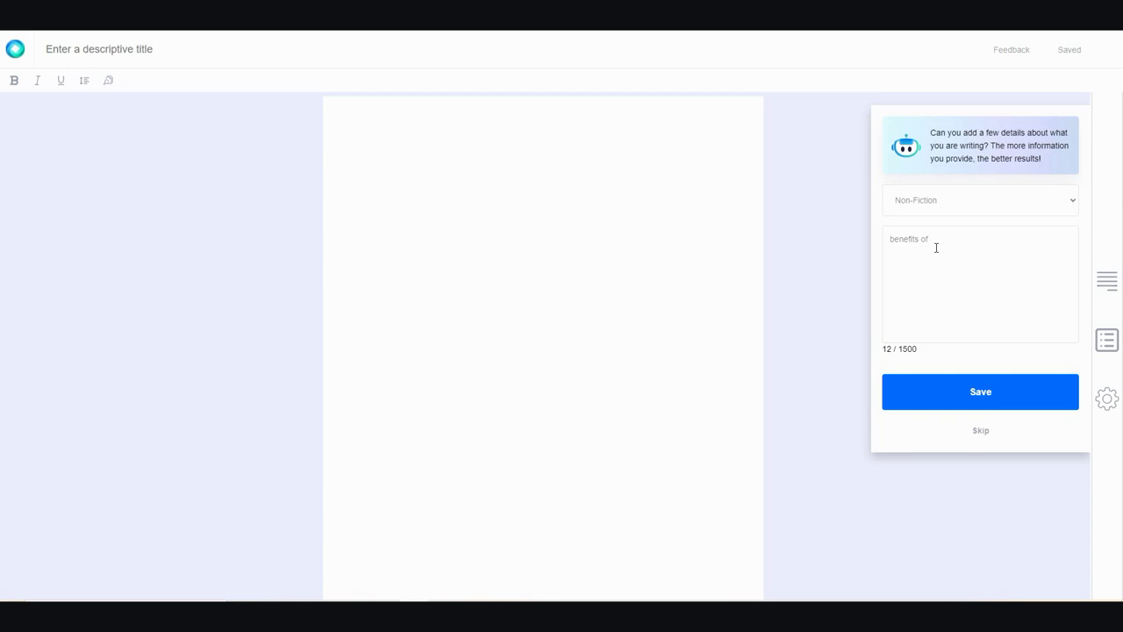
pyautogui.write('using ai article writer')
pyautogui.click(988, 397)
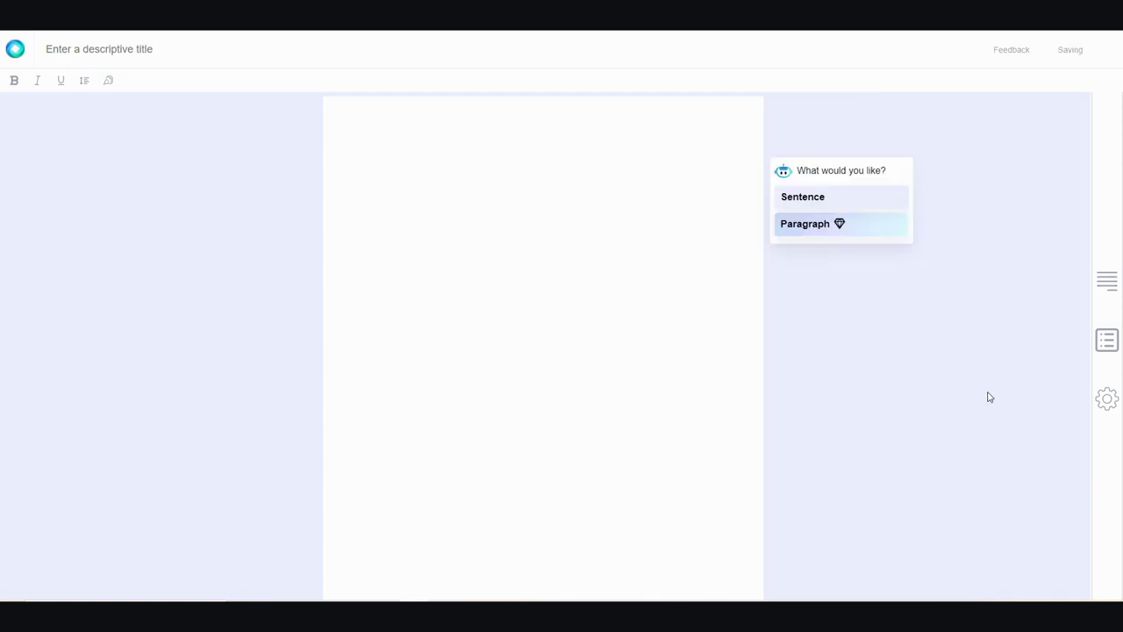
# Request sentence suggestions, compare them, and insert "There are a lot of free AI tools out there. Some are better than others, and some are".
pyautogui.click(805, 202)
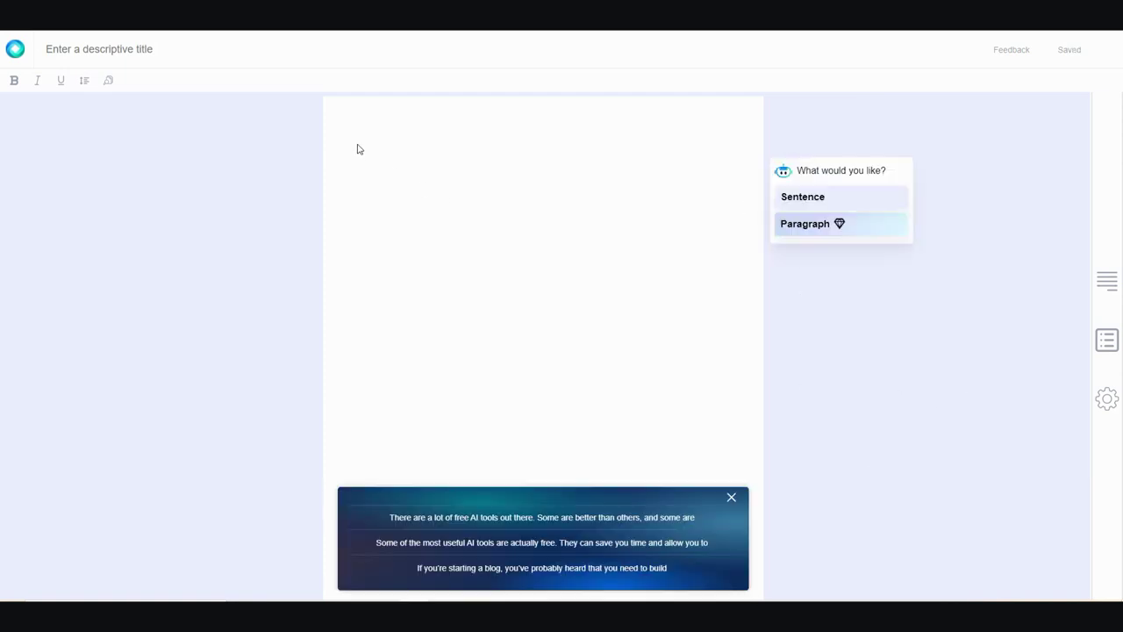
pyautogui.click(478, 518)
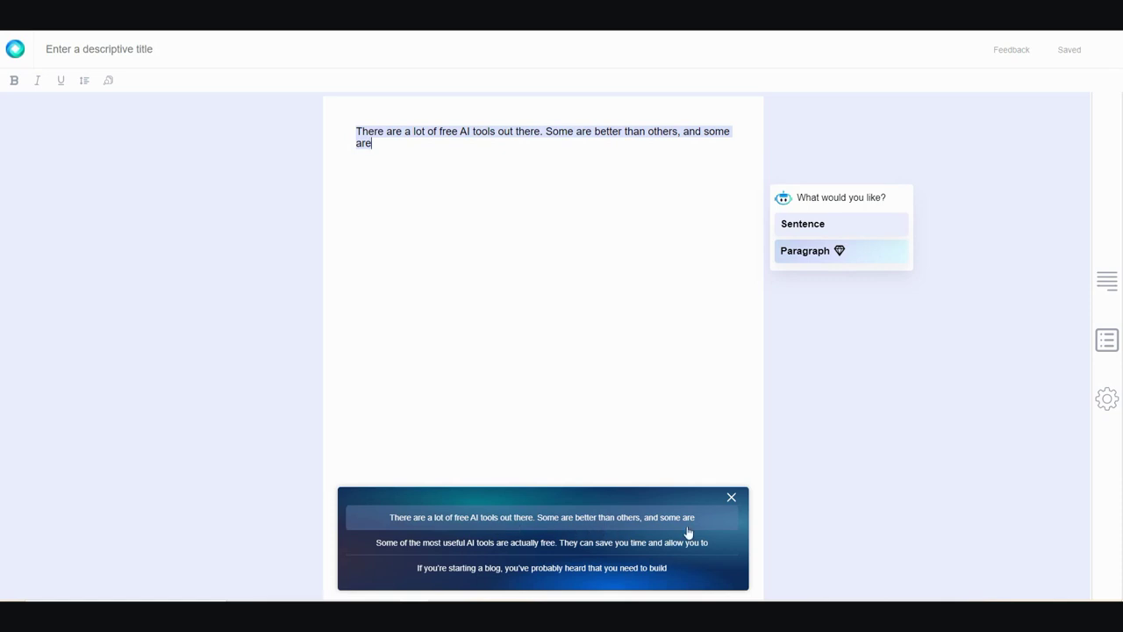
pyautogui.click(412, 549)
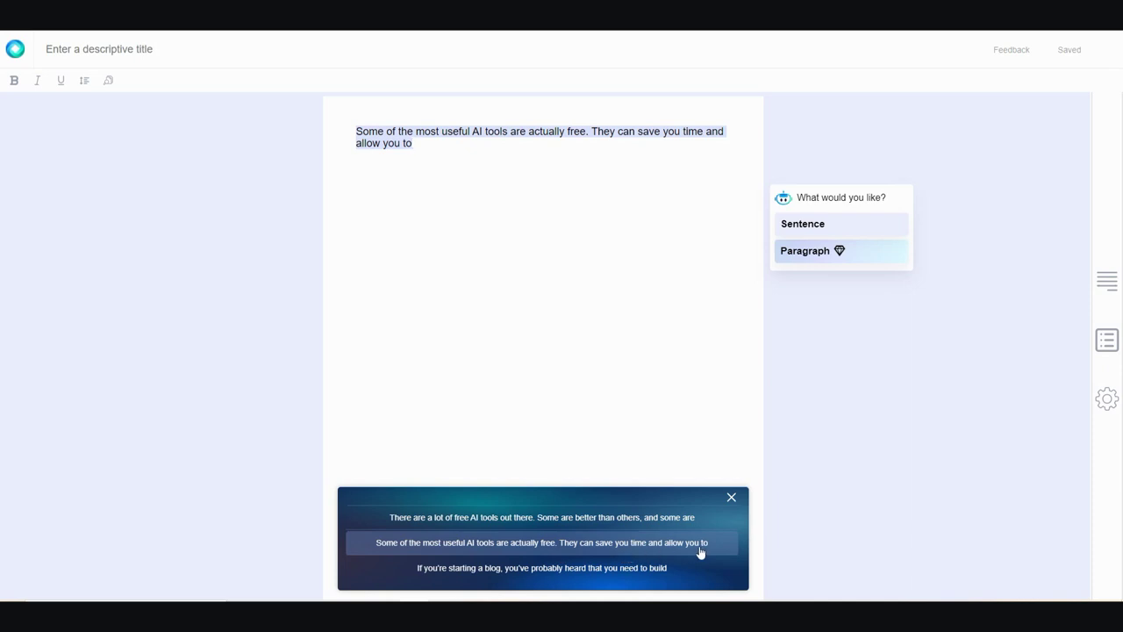
pyautogui.click(509, 521)
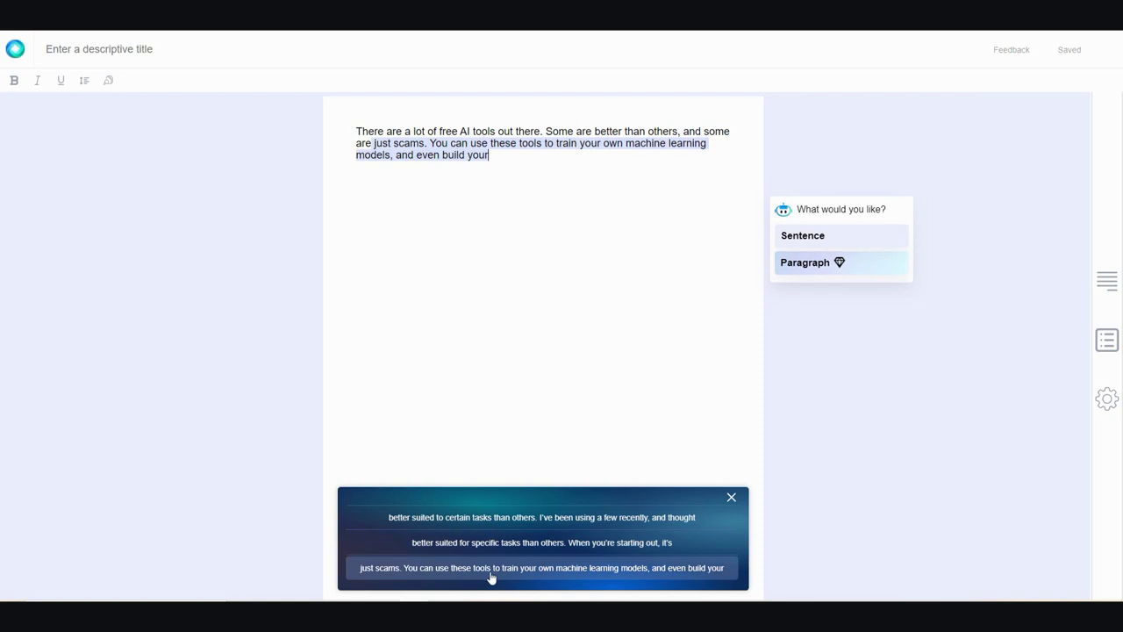
# Extend the text with the suggestions beginning "better suited to certain tasks than others" and "I'd write a short blog post sharing my experiences with them".
pyautogui.click(493, 519)
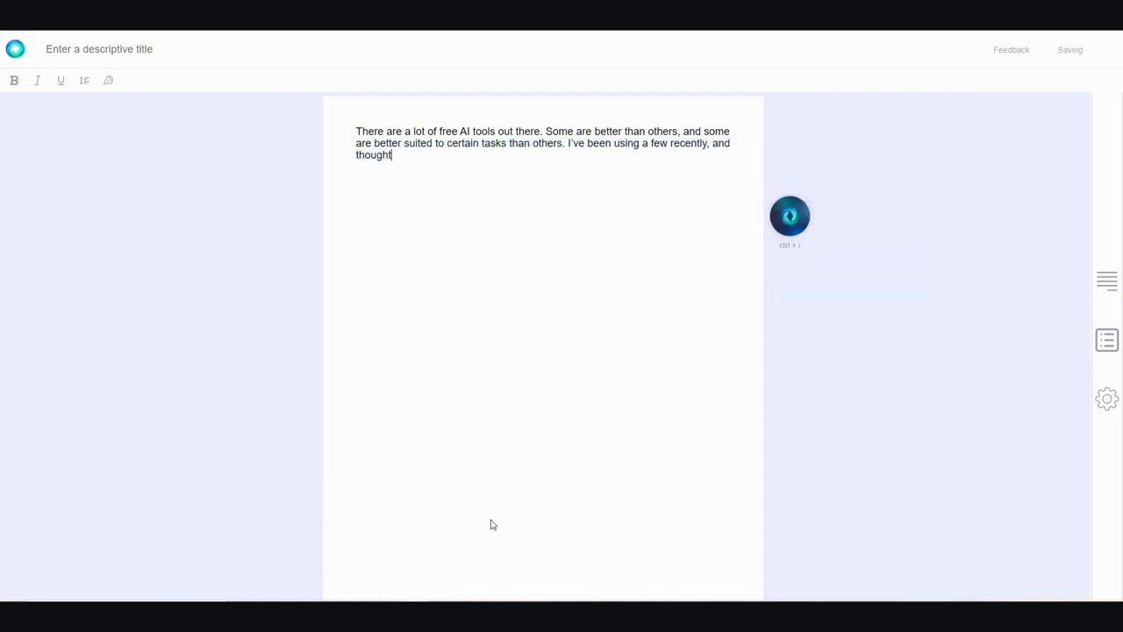
pyautogui.hotkey('ctrl', '/')
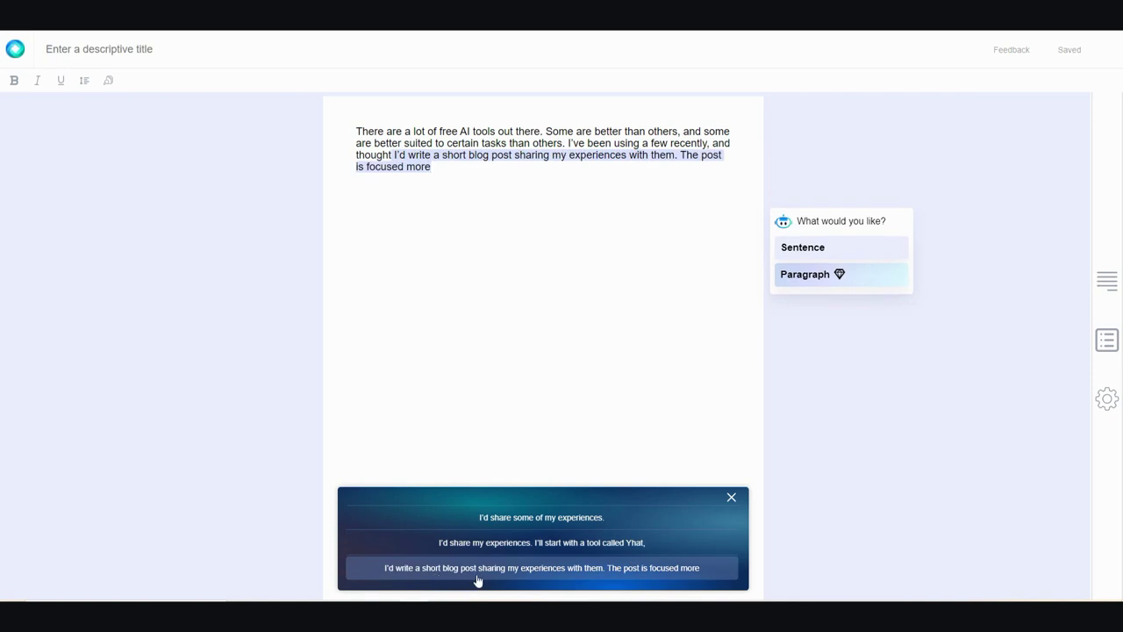
pyautogui.click(662, 578)
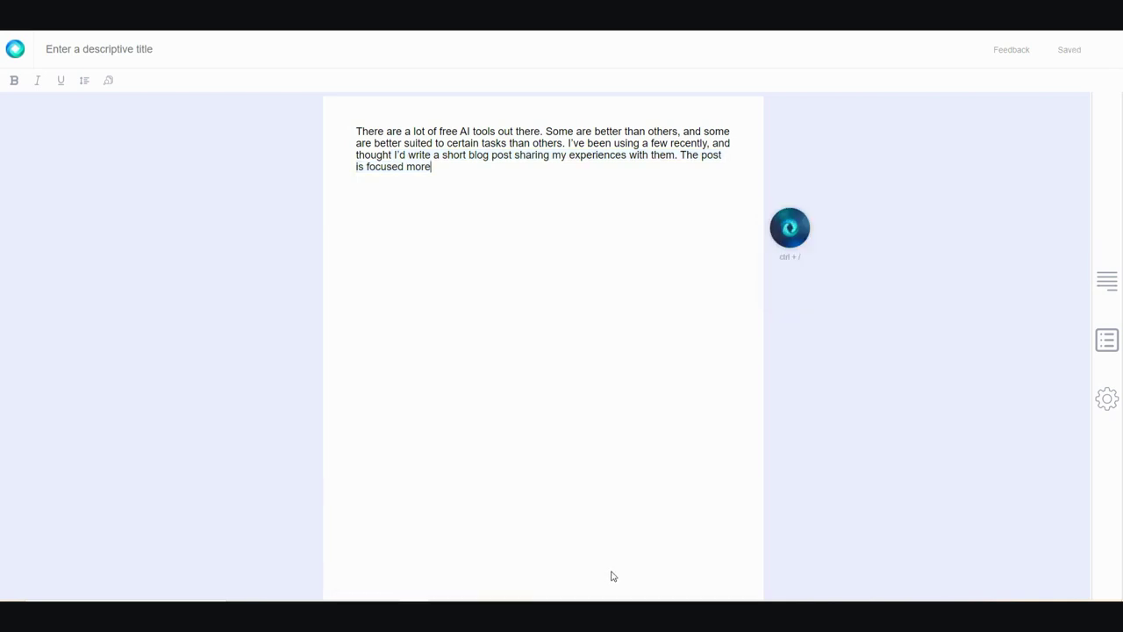
# Request another set of sentence suggestions and copy the whole paragraph written so far.
pyautogui.hotkey('ctrl', '/')
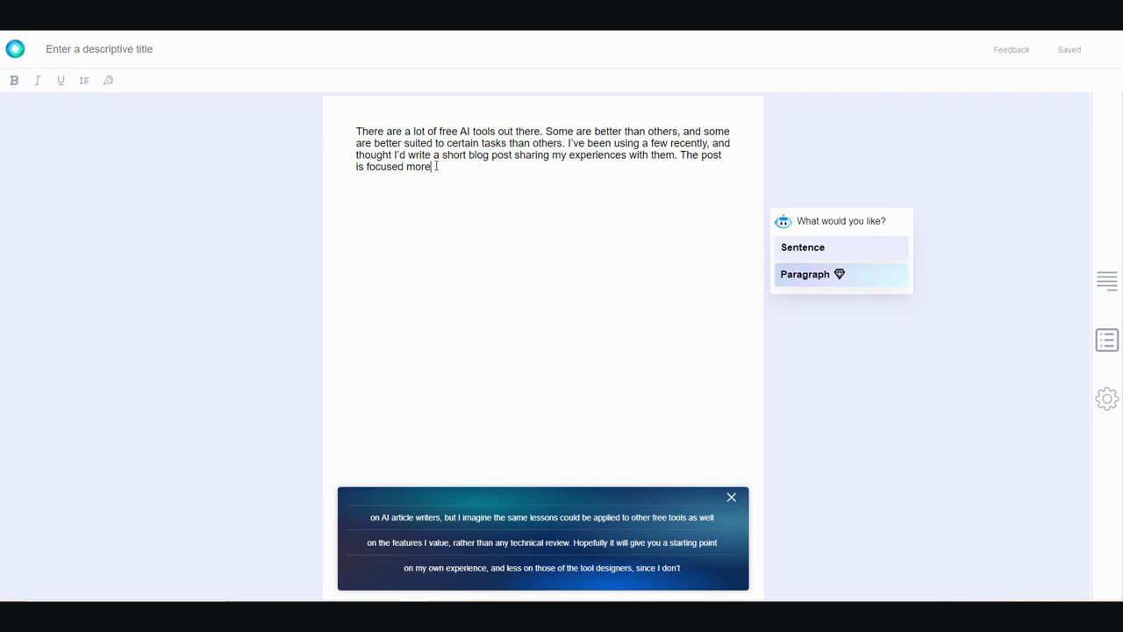
pyautogui.moveTo(439, 167); pyautogui.dragTo(346, 131)
pyautogui.rightClick(384, 132)
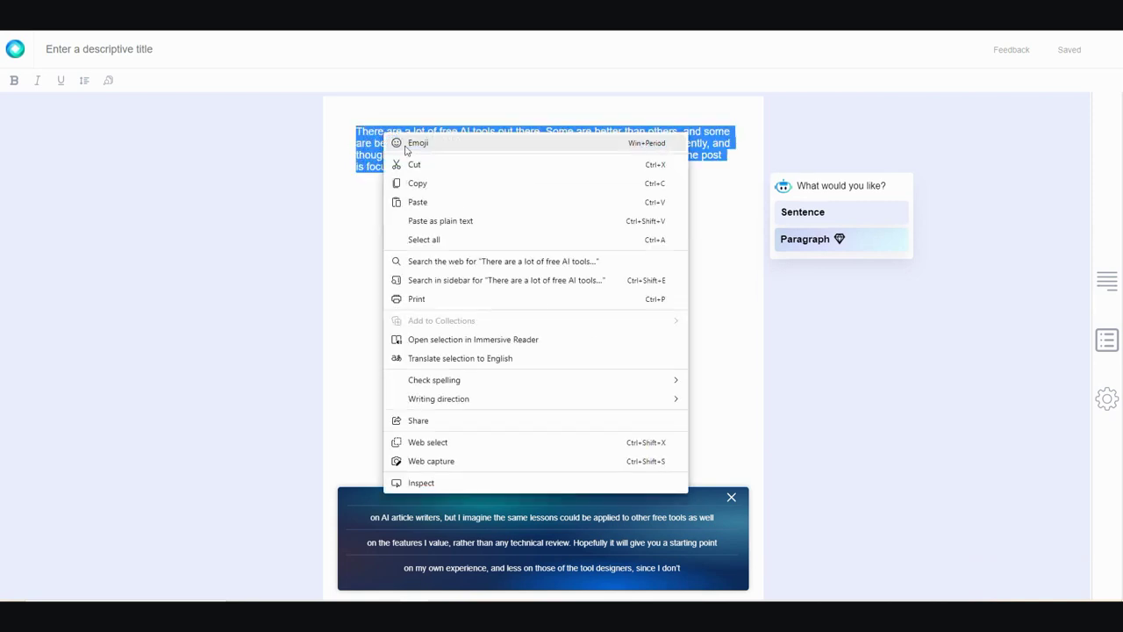
pyautogui.click(429, 181)
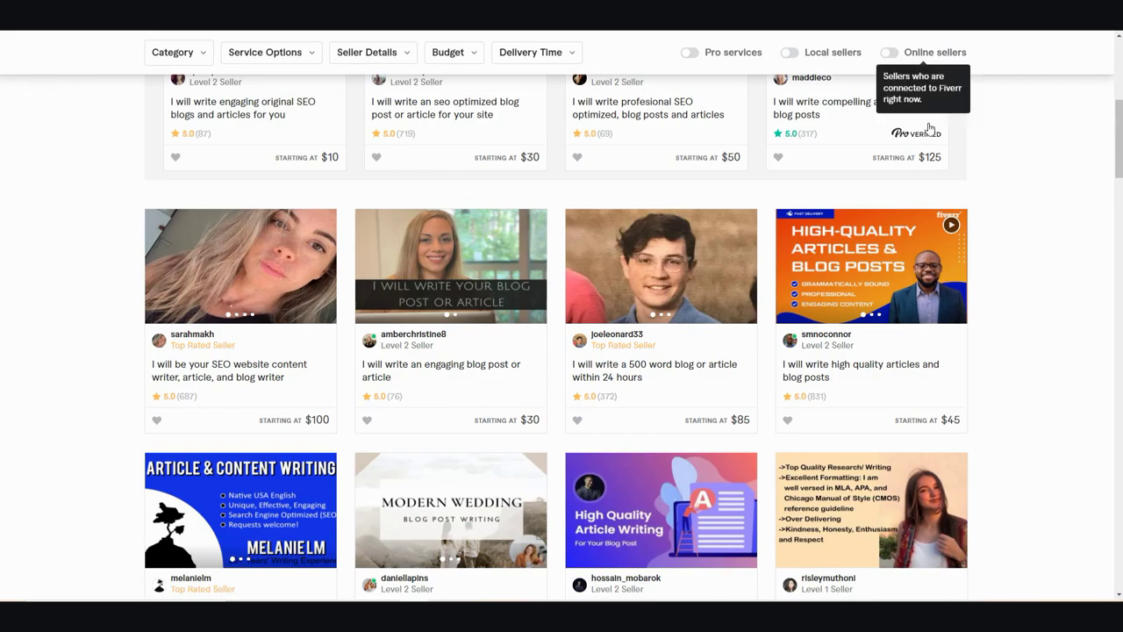
# Switch to Fiverr and review the article and blog writing gigs and their starting prices in the "write article" results.
pyautogui.scroll(5, 1036, 242)
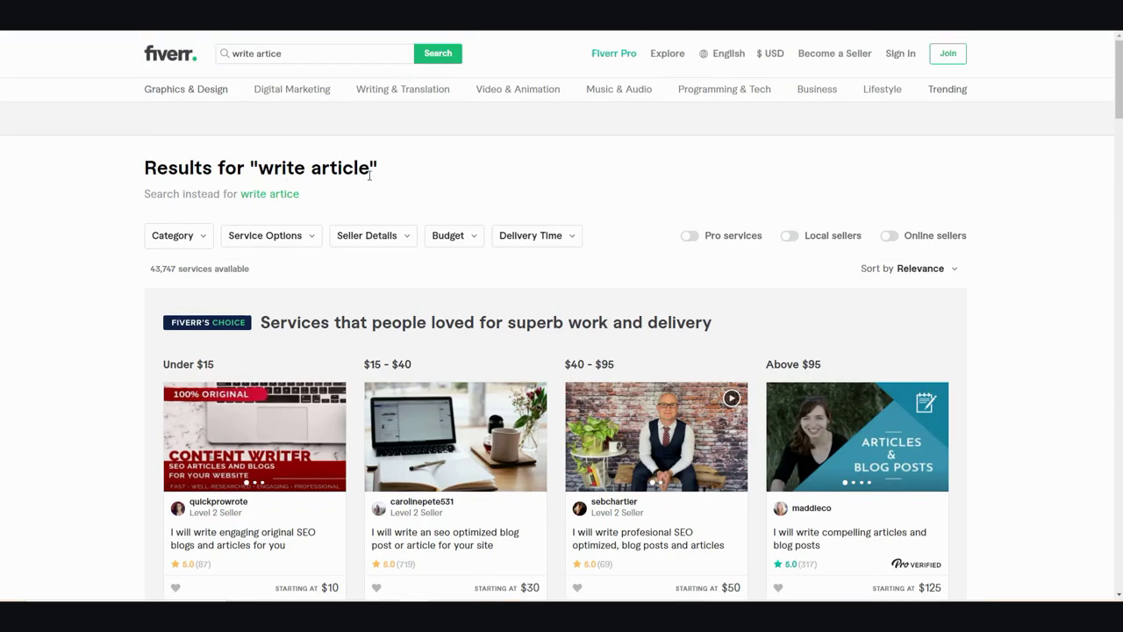
pyautogui.scroll(-10, 1025, 371)
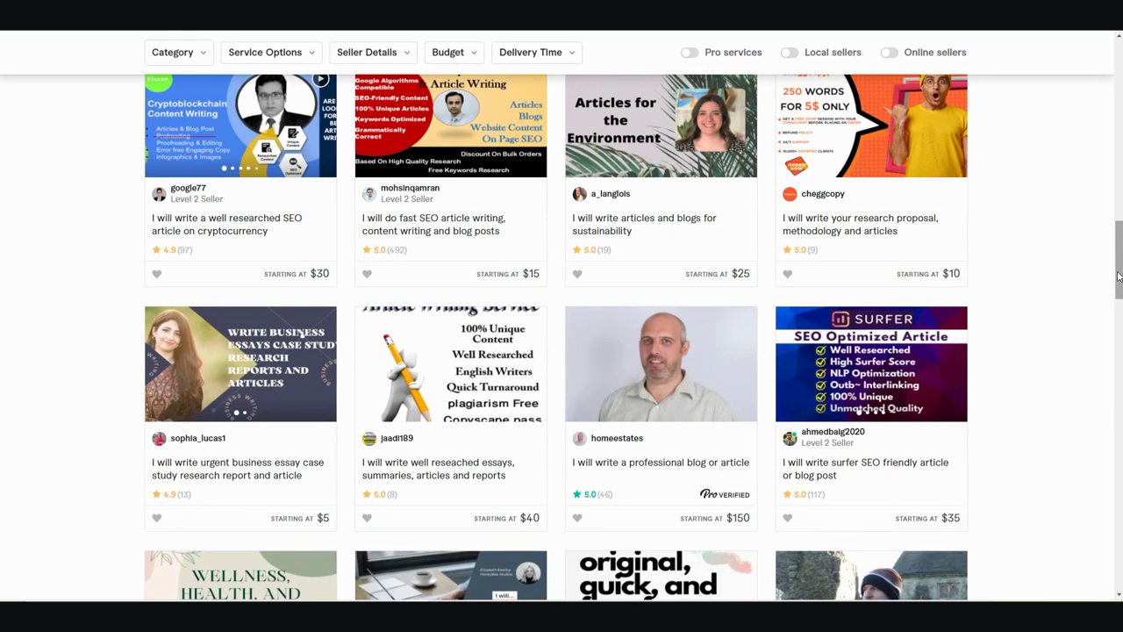
pyautogui.moveTo(1118, 276); pyautogui.dragTo(1120, 241)
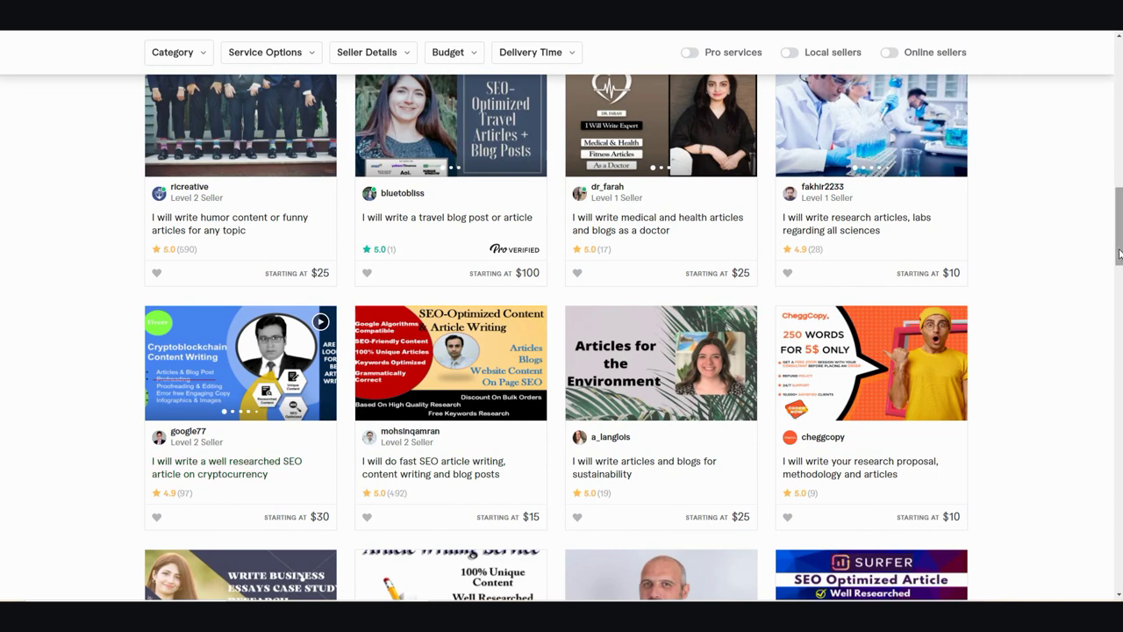
pyautogui.moveTo(1120, 226); pyautogui.dragTo(1120, 152)
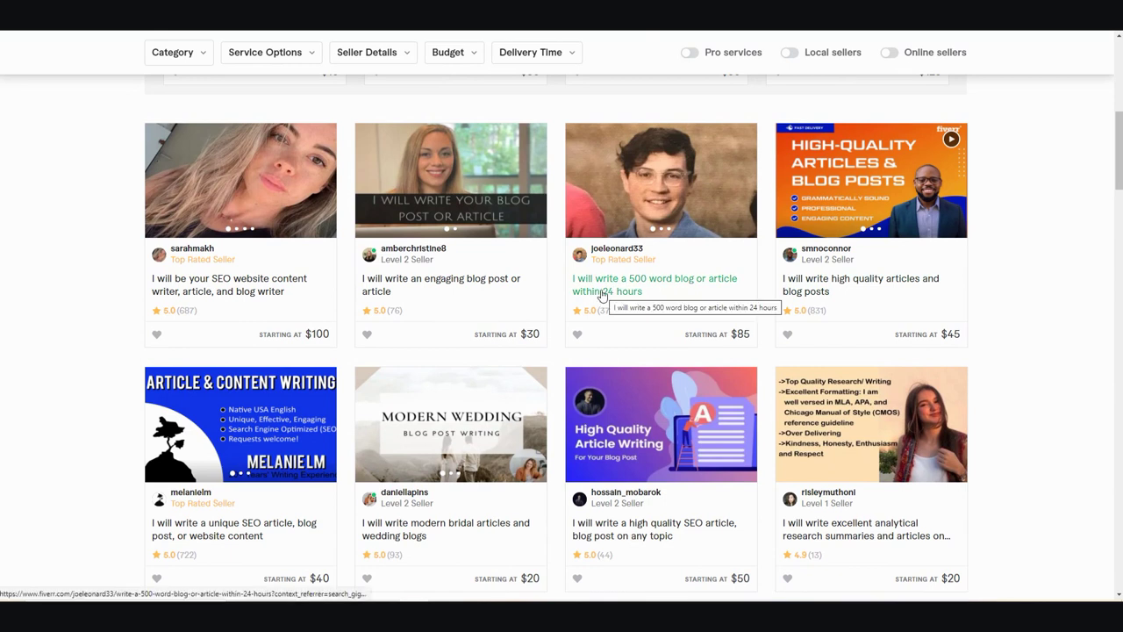